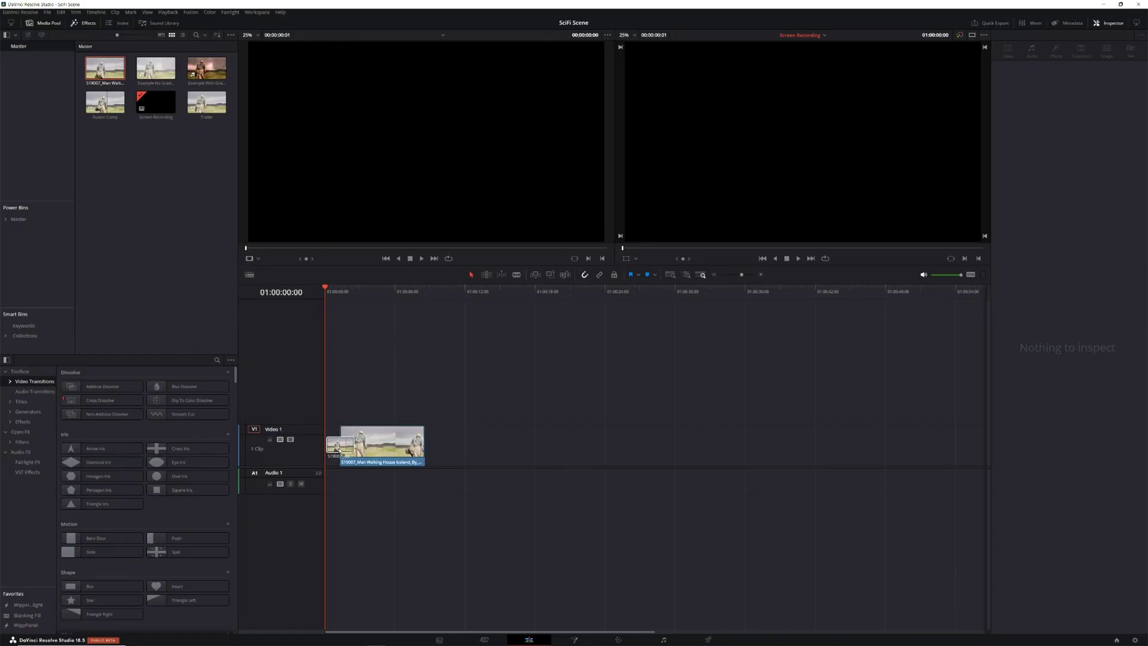
- Place the walking-man clip at the very start of the Video 1 track
{"action": "left_click_drag", "start_coordinate": [339, 450], "coordinate": [326, 450]}
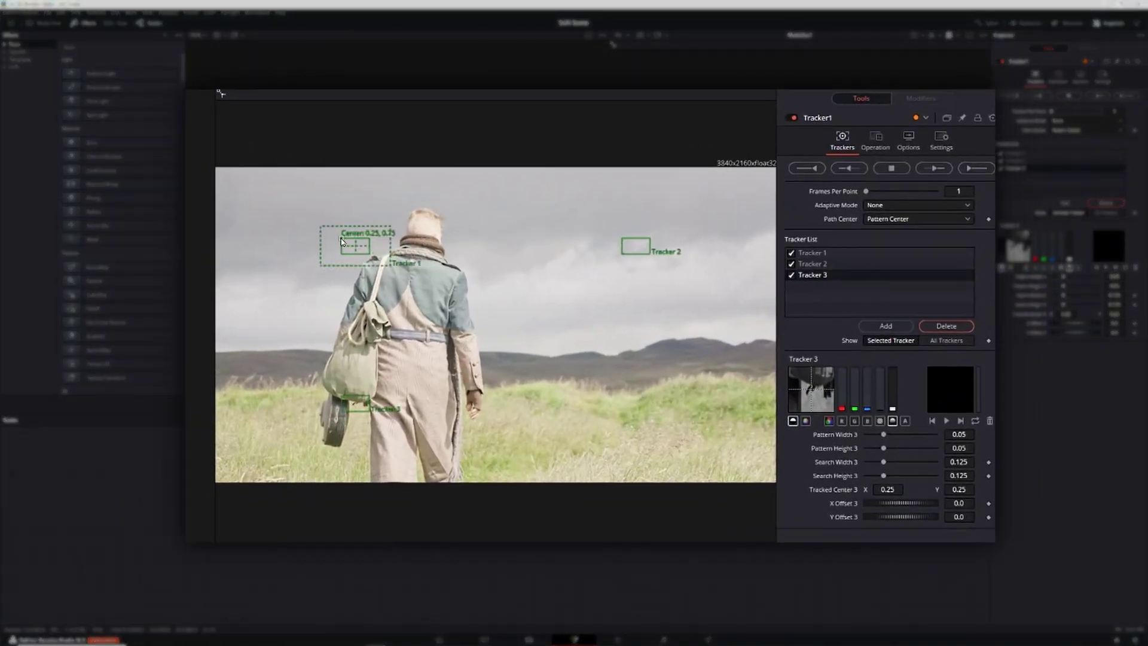
- Position Tracker 2 on the distant hill line and open the tracker's operation settings
{"action": "left_click_drag", "start_coordinate": [625, 244], "coordinate": [673, 341]}
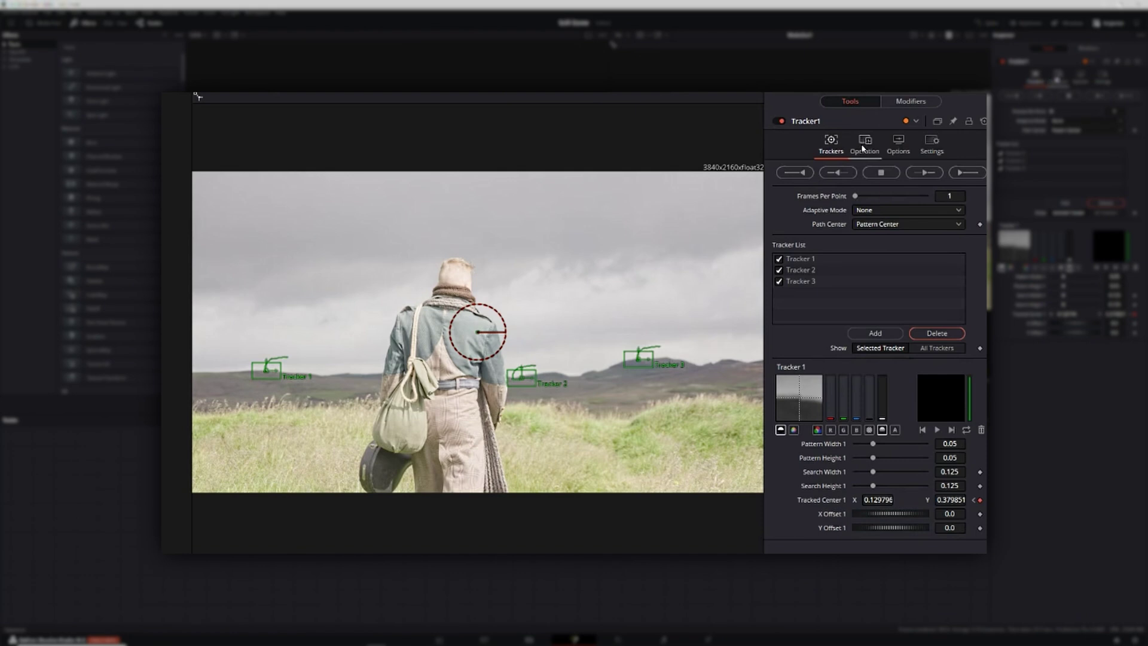
{"action": "left_click", "coordinate": [864, 147]}
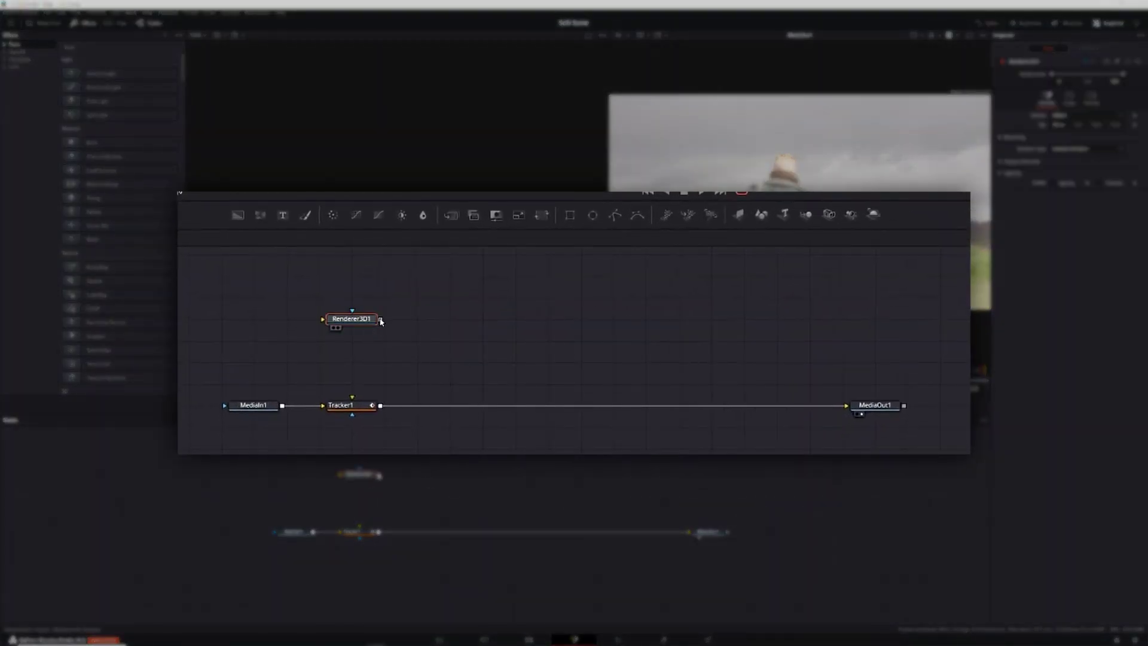
- Connect Renderer3D1 to the foreground input of Tracker1 and enable the renderer's lighting and shadows
{"action": "left_click_drag", "start_coordinate": [381, 322], "coordinate": [352, 397]}
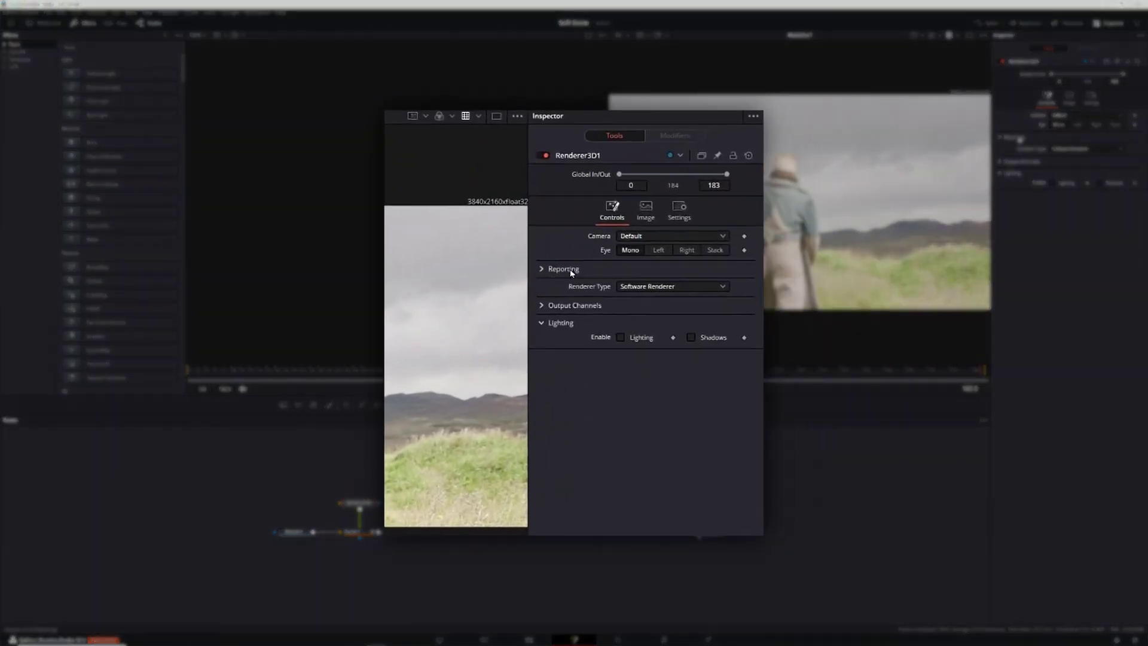
{"action": "left_click", "coordinate": [1099, 183]}
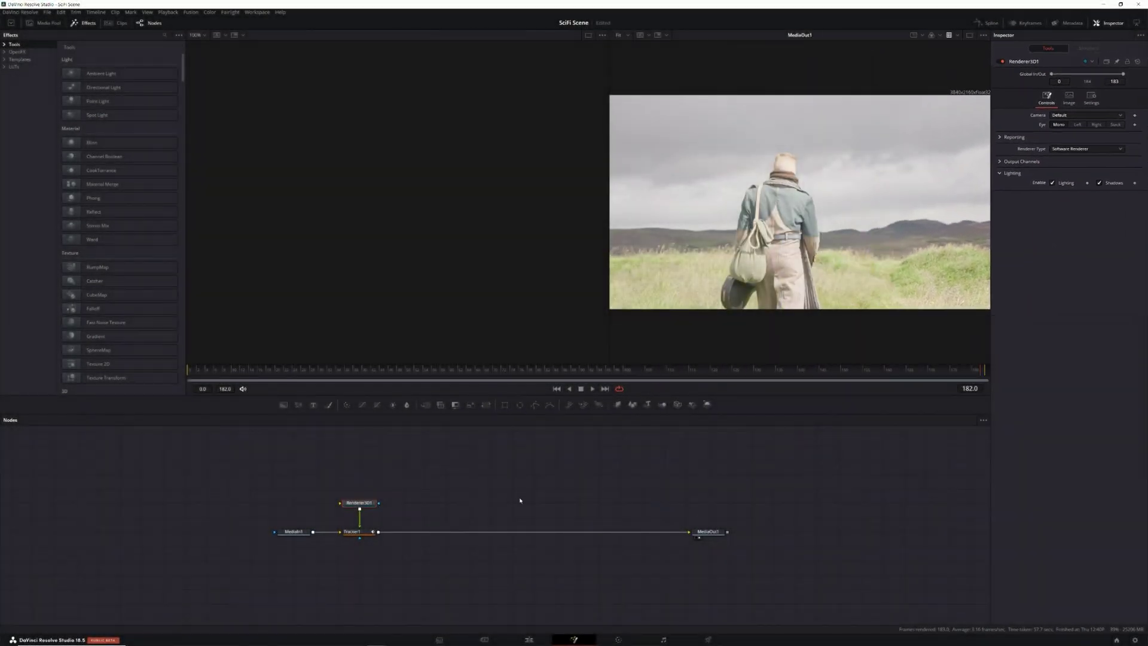
- Add a Merge 3D node and change the Shape3D1 geometry to a sphere
{"action": "left_click", "coordinate": [662, 404]}
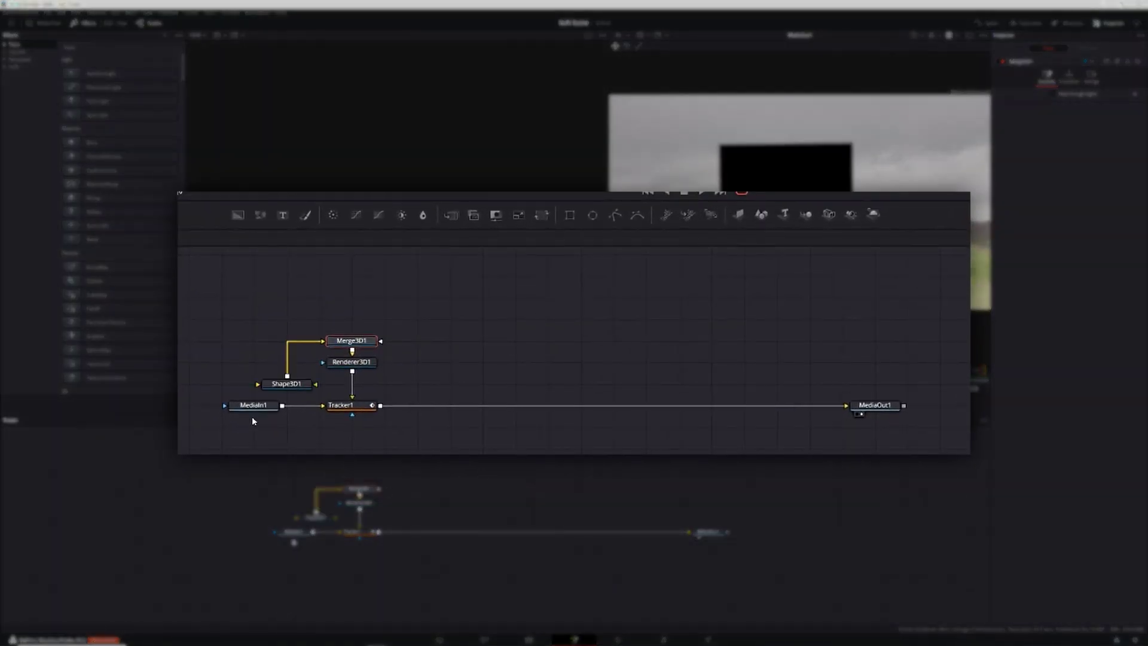
{"action": "left_click", "coordinate": [286, 383]}
{"action": "left_click", "coordinate": [1061, 94]}
{"action": "left_click", "coordinate": [1063, 124]}
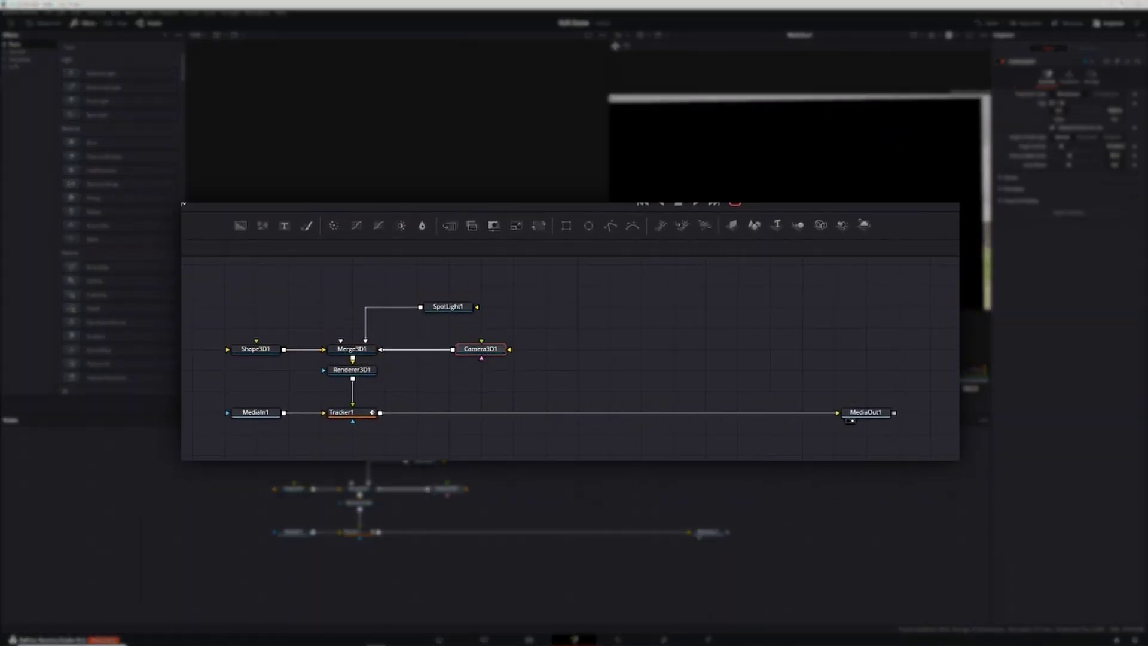
- Adjust the sphere's shape settings and move it beside the man with an X translation of 1.565
{"action": "left_click_drag", "start_coordinate": [1070, 122], "coordinate": [1094, 121]}
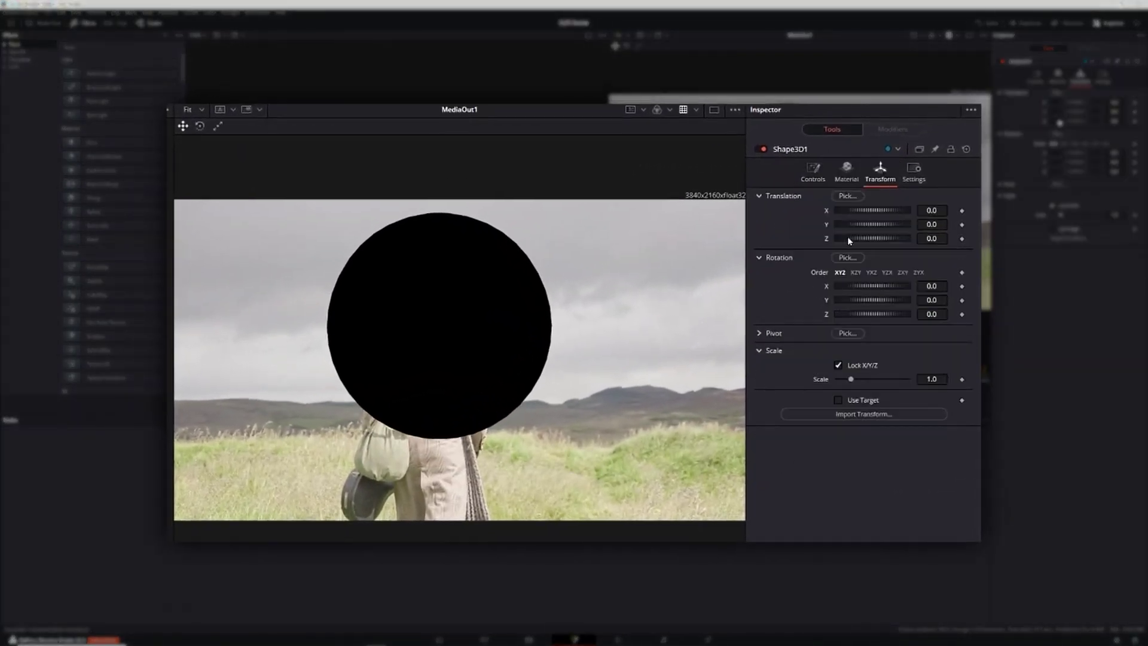
{"action": "left_click_drag", "start_coordinate": [1024, 126], "coordinate": [1039, 128]}
{"action": "left_click_drag", "start_coordinate": [884, 209], "coordinate": [881, 209]}
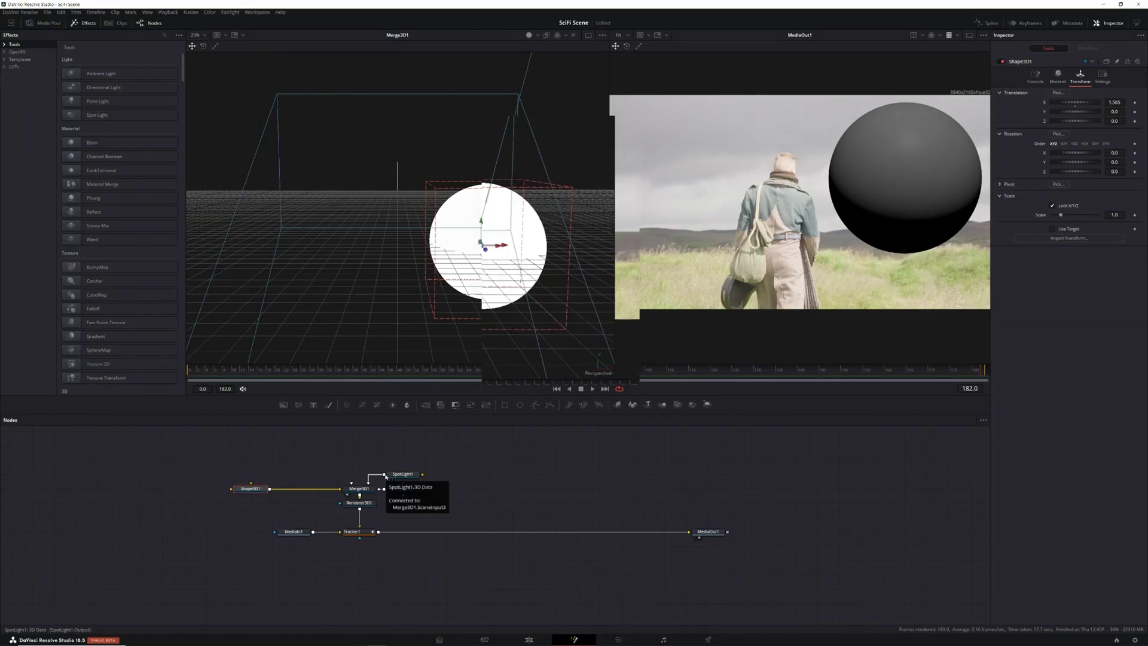
- Insert a Replace Material 3D node between Shape3D1 and Merge3D1
{"action": "key", "text": "shift+space"}
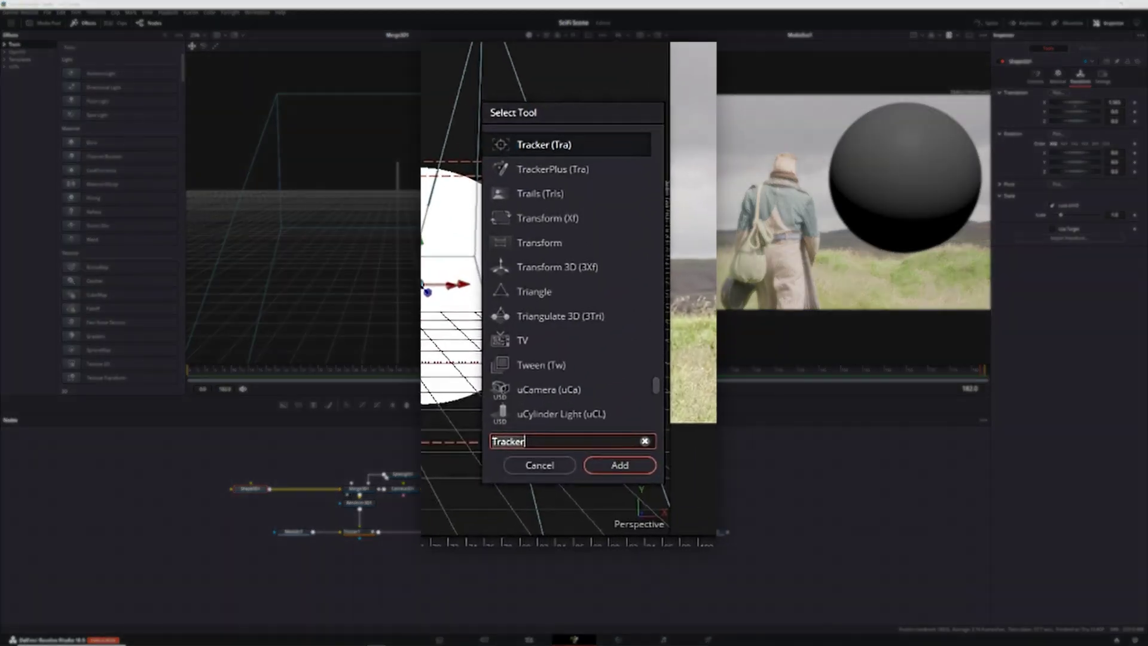
{"action": "type", "text": "replace Material 3D"}
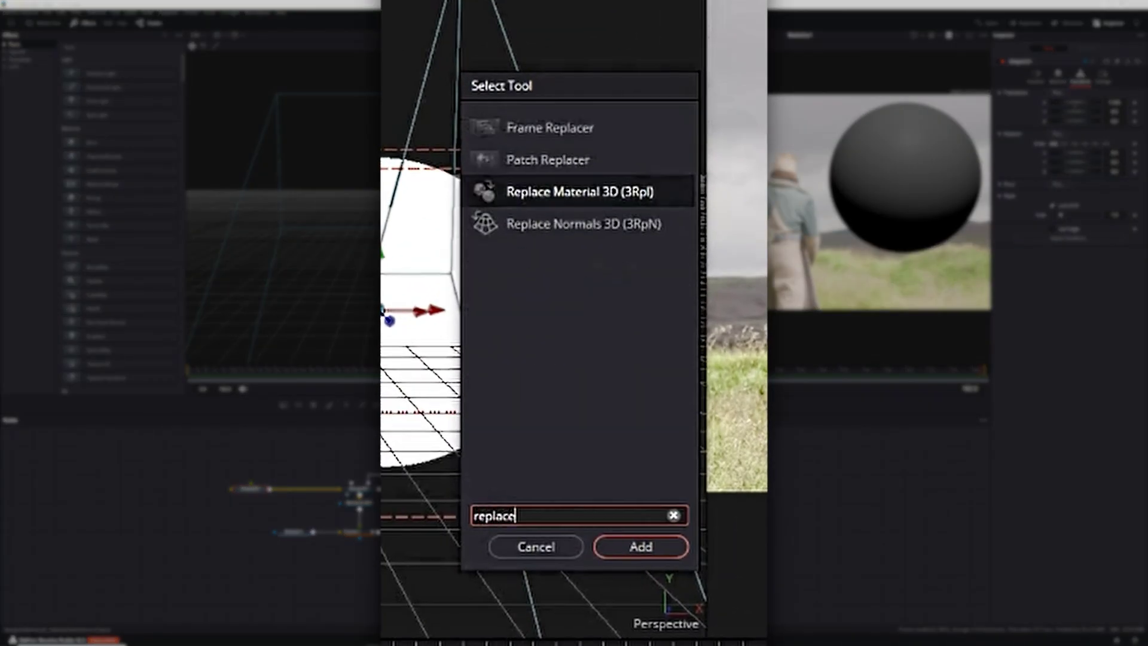
{"action": "key", "text": "Return"}
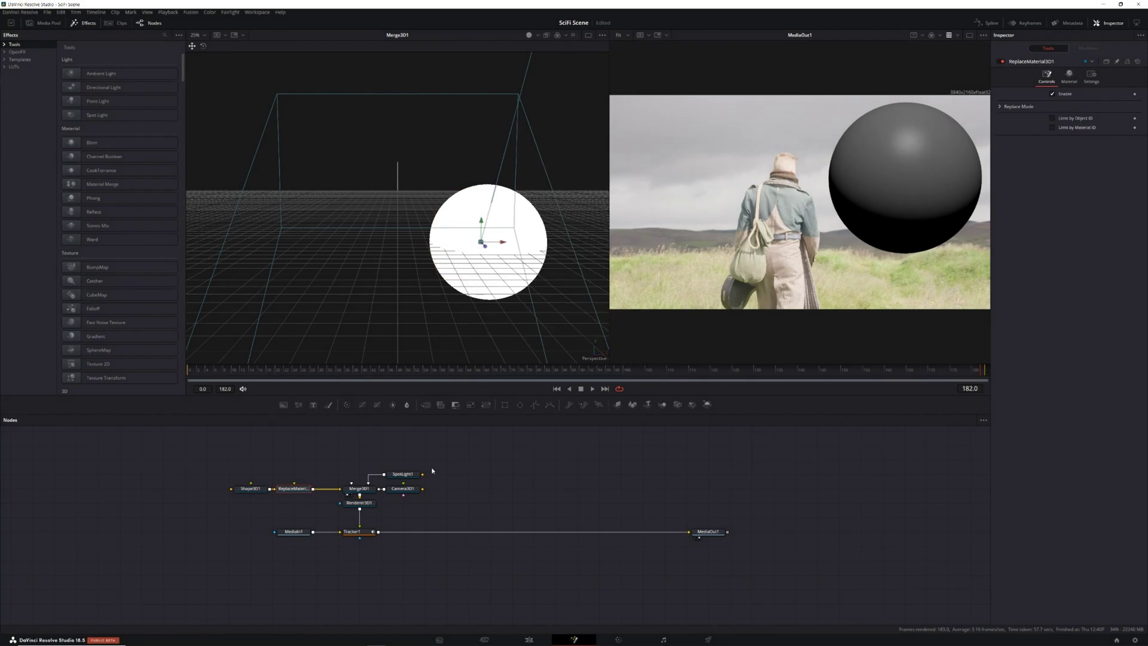
- Add the Marble shader from the Fusion shader templates as the sphere's replacement material
{"action": "left_click", "coordinate": [130, 67]}
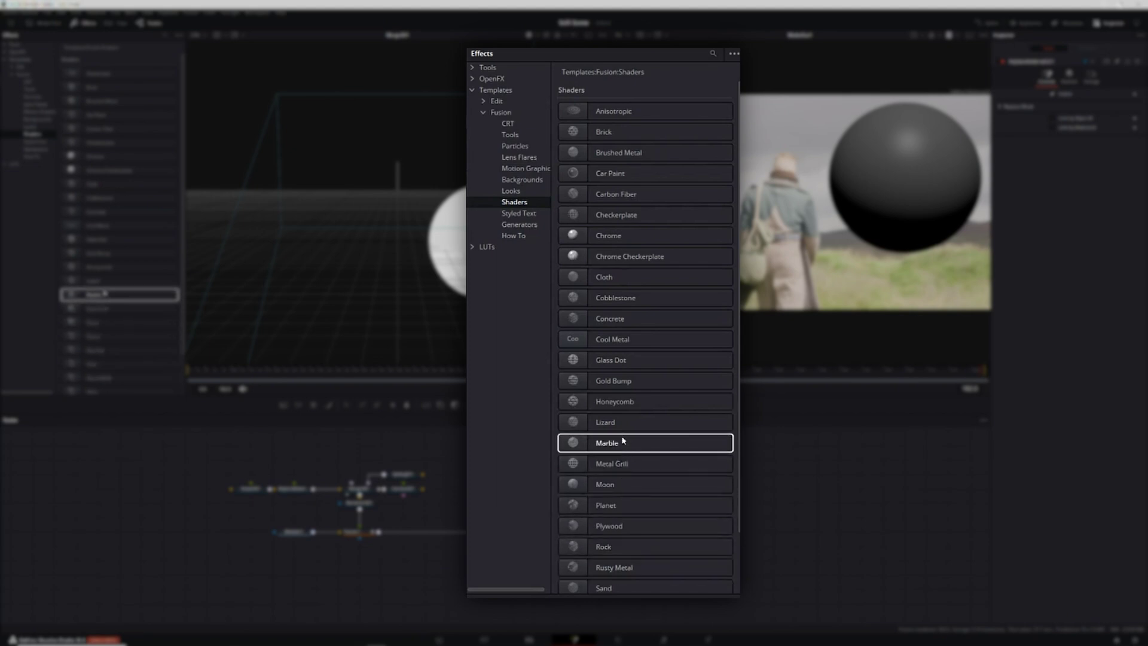
{"action": "left_click_drag", "start_coordinate": [94, 294], "coordinate": [255, 411]}
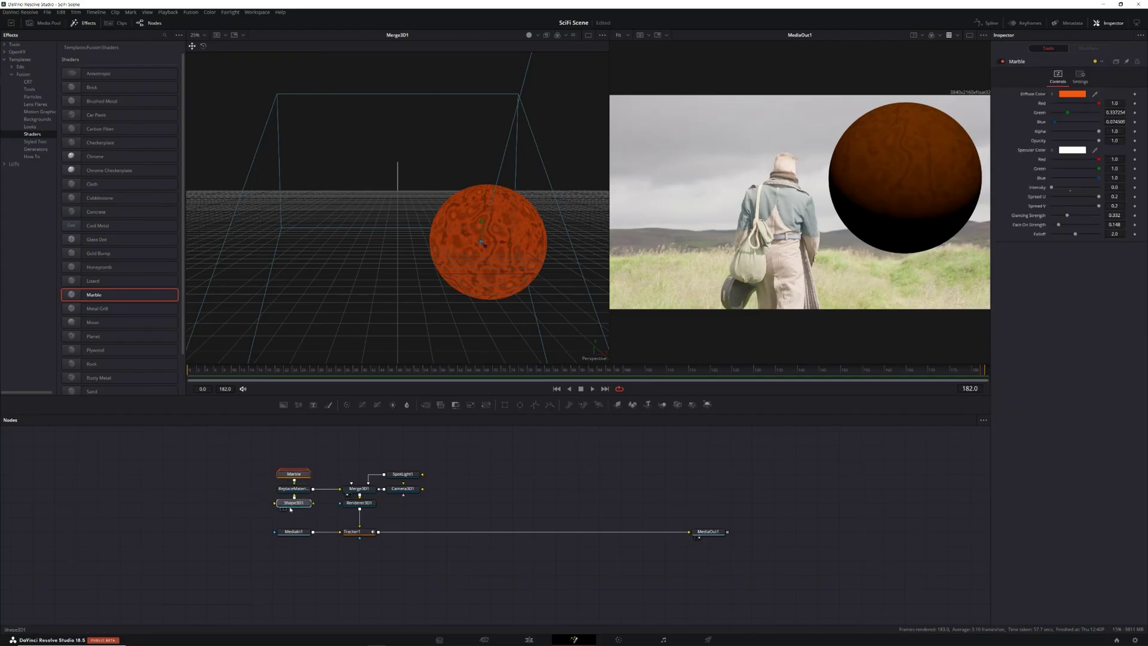
- Group the Marble, Replace Material and Shape3D1 nodes and rename the group Red_Planet
{"action": "right_click", "coordinate": [302, 474]}
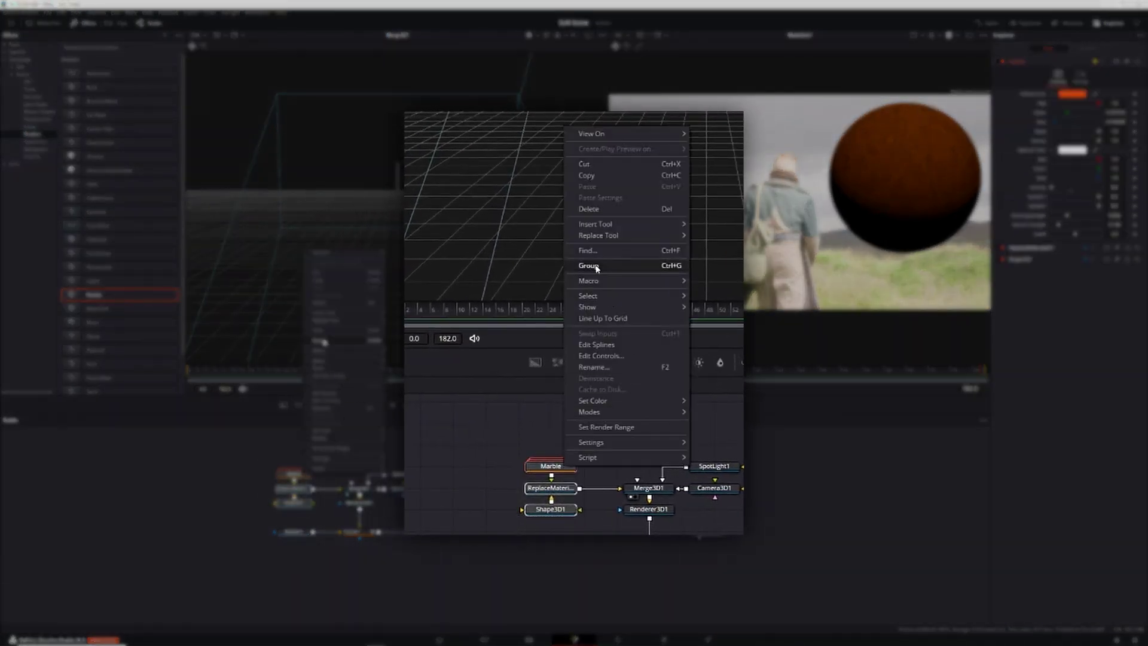
{"action": "left_click", "coordinate": [596, 268]}
{"action": "key", "text": "F2"}
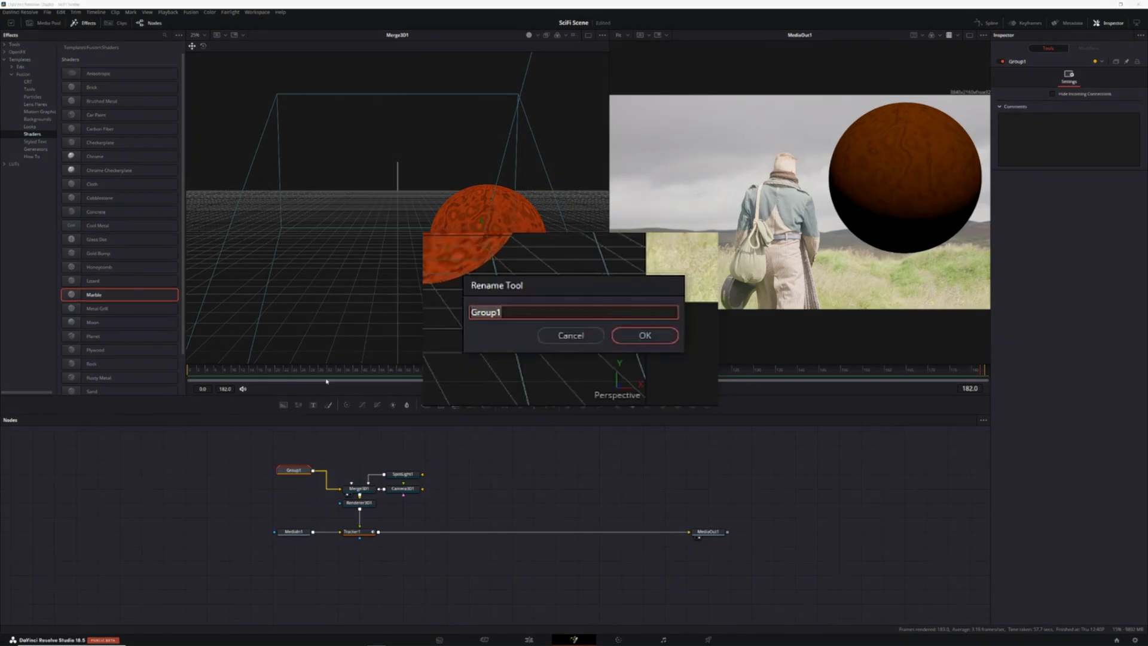
{"action": "type", "text": "Red_Planet"}
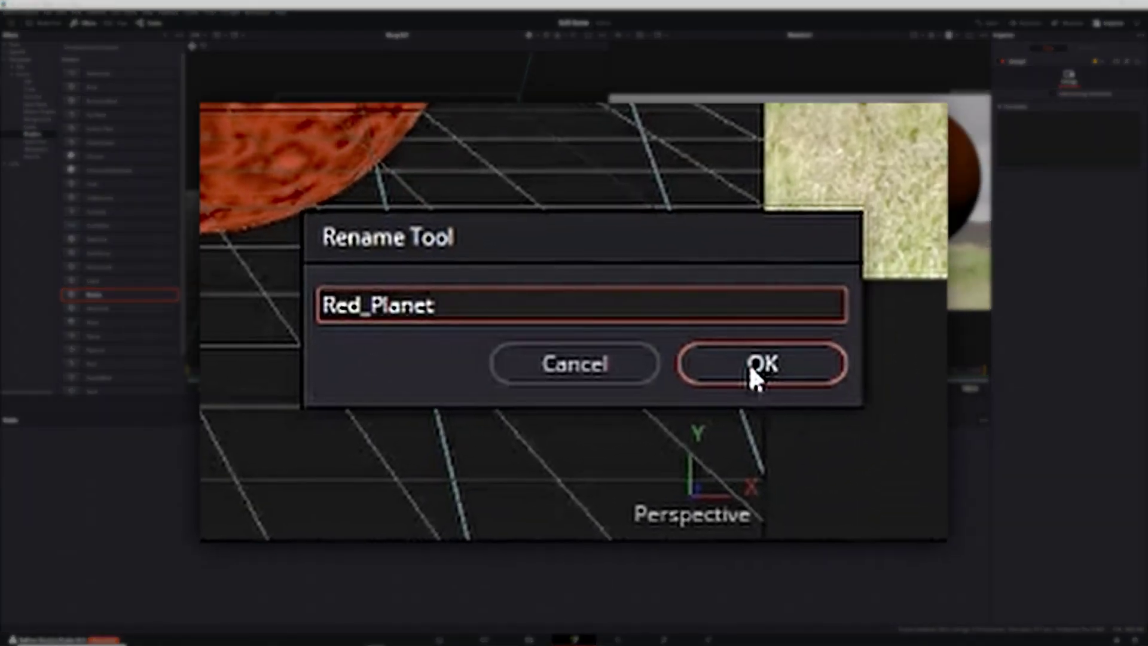
{"action": "left_click", "coordinate": [758, 365]}
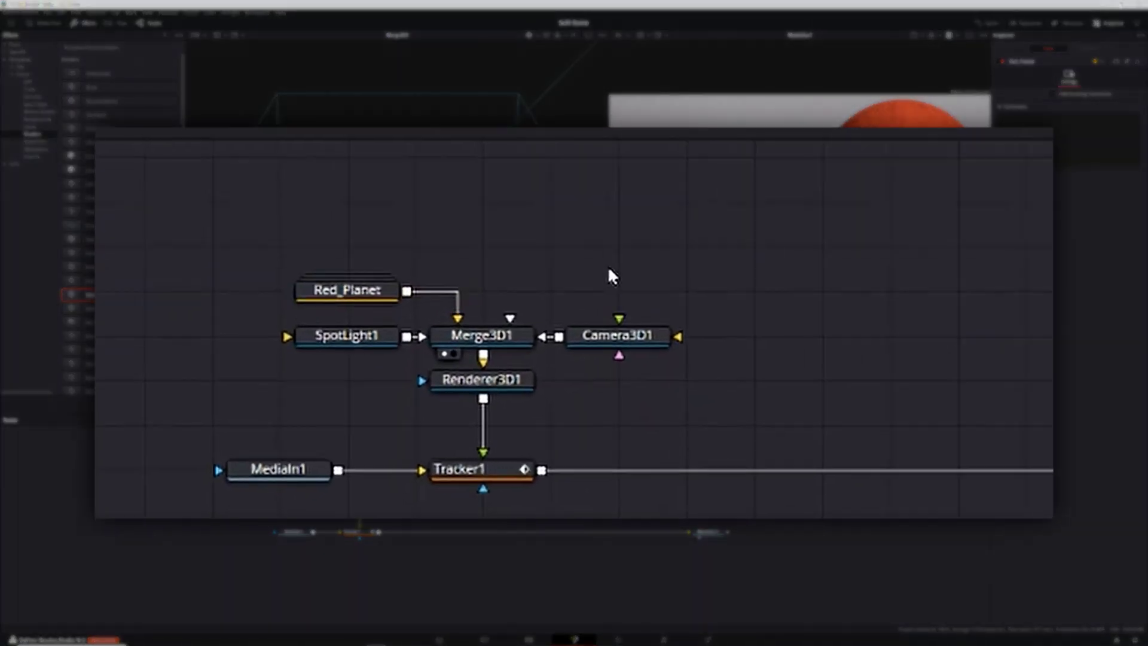
- Paste a copy of the Red_Planet group, connect it to Merge3D1 and rename it Blue_Planet
{"action": "key", "text": "ctrl+v"}
{"action": "left_click_drag", "start_coordinate": [677, 247], "coordinate": [523, 309]}
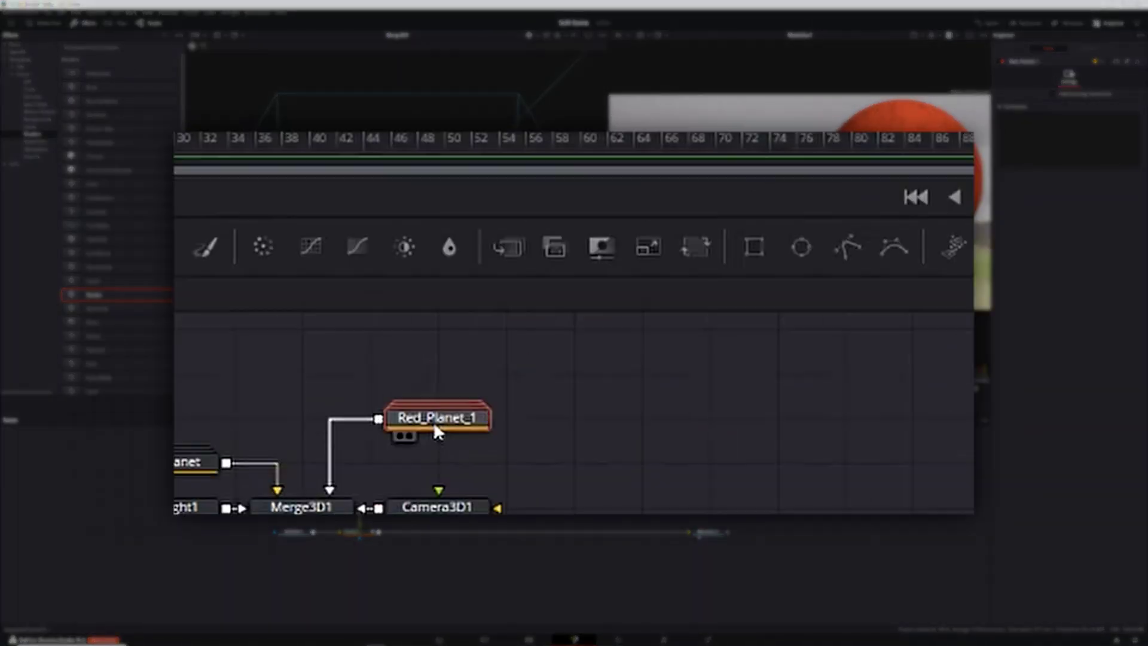
{"action": "key", "text": "F2"}
{"action": "type", "text": "Blue"}
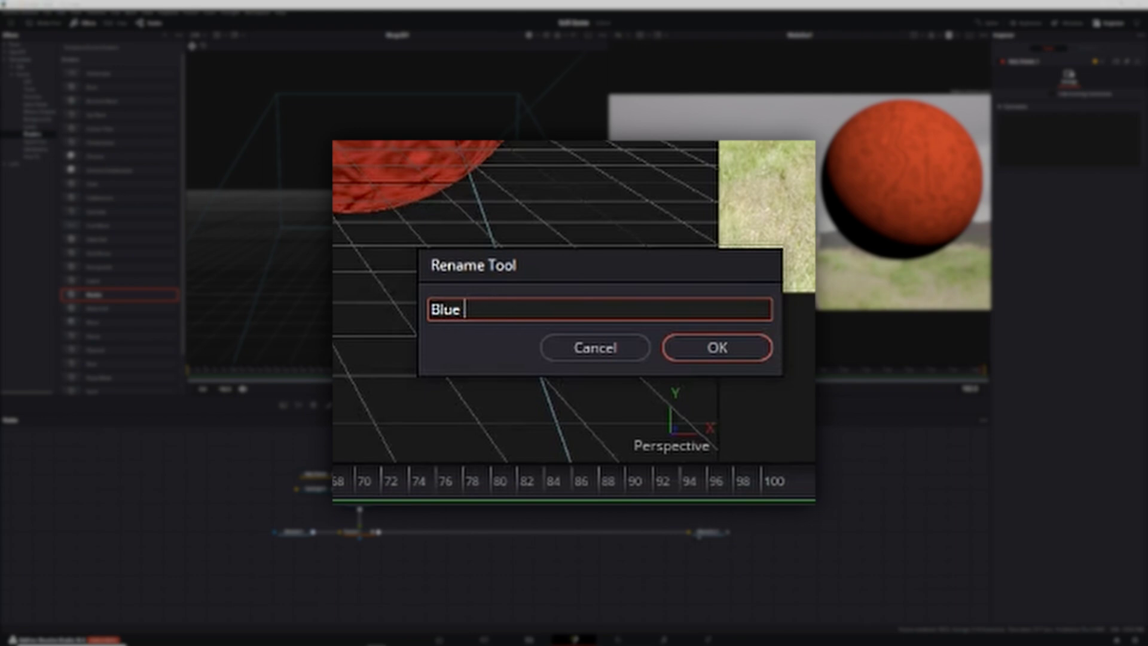
{"action": "type", "text": "_Planet"}
{"action": "key", "text": "Return"}
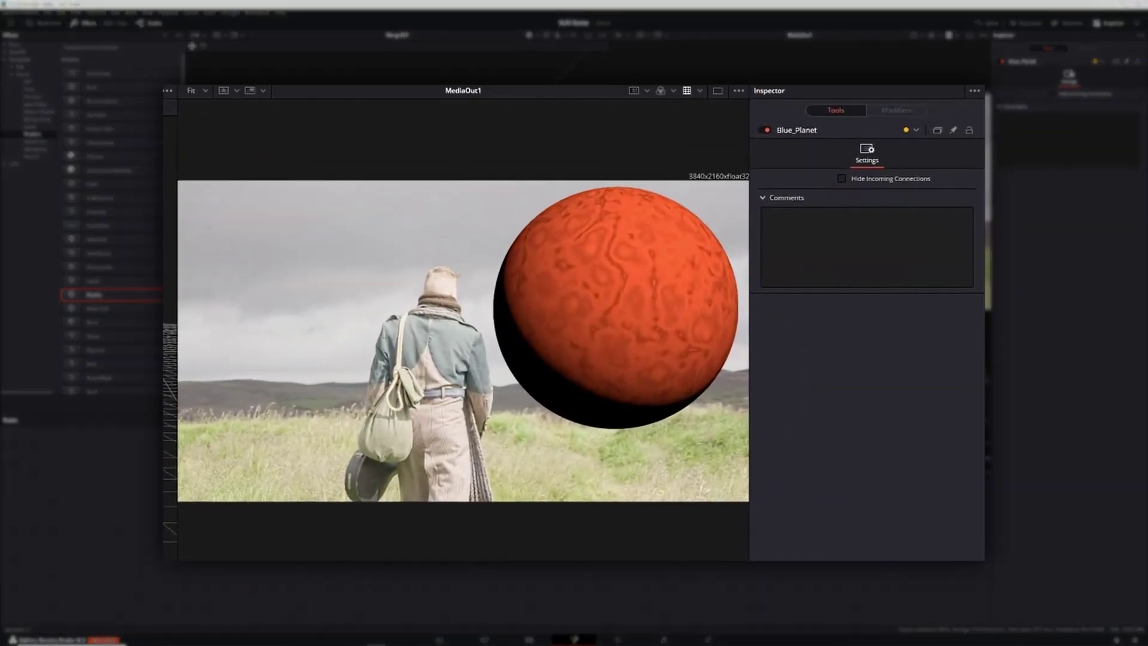
- Transform the Blue_Planet sphere to X 0.348, Y 0.738 and Z -2.32, with a scale of 1.103
{"action": "left_click", "coordinate": [403, 492]}
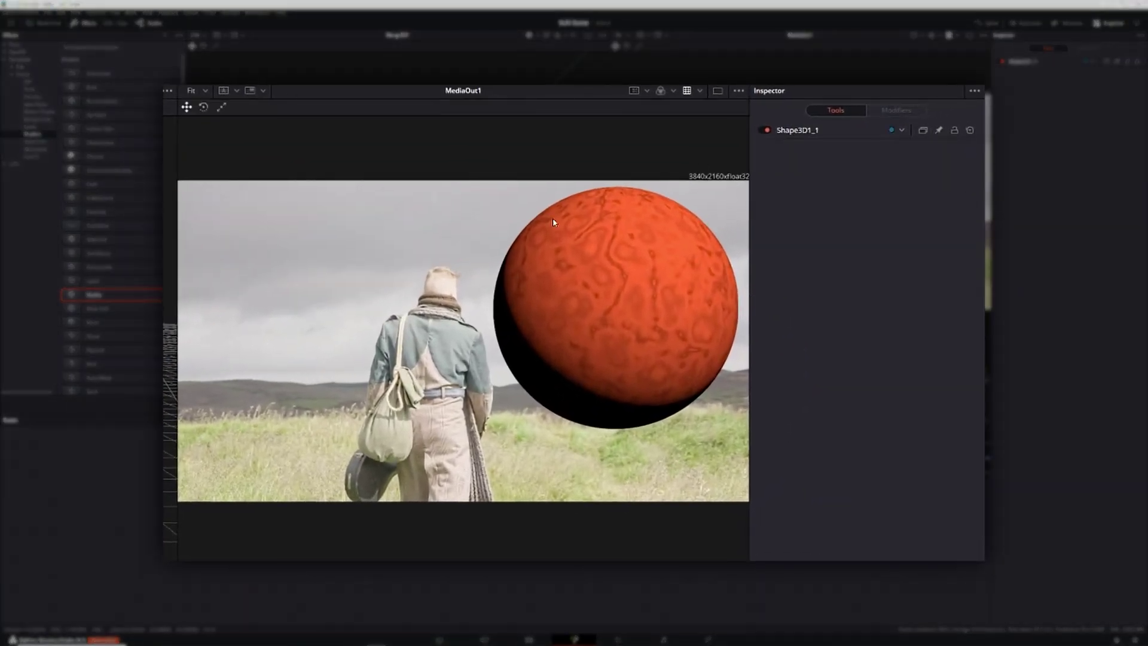
{"action": "left_click", "coordinate": [881, 157]}
{"action": "left_click_drag", "start_coordinate": [873, 192], "coordinate": [863, 223]}
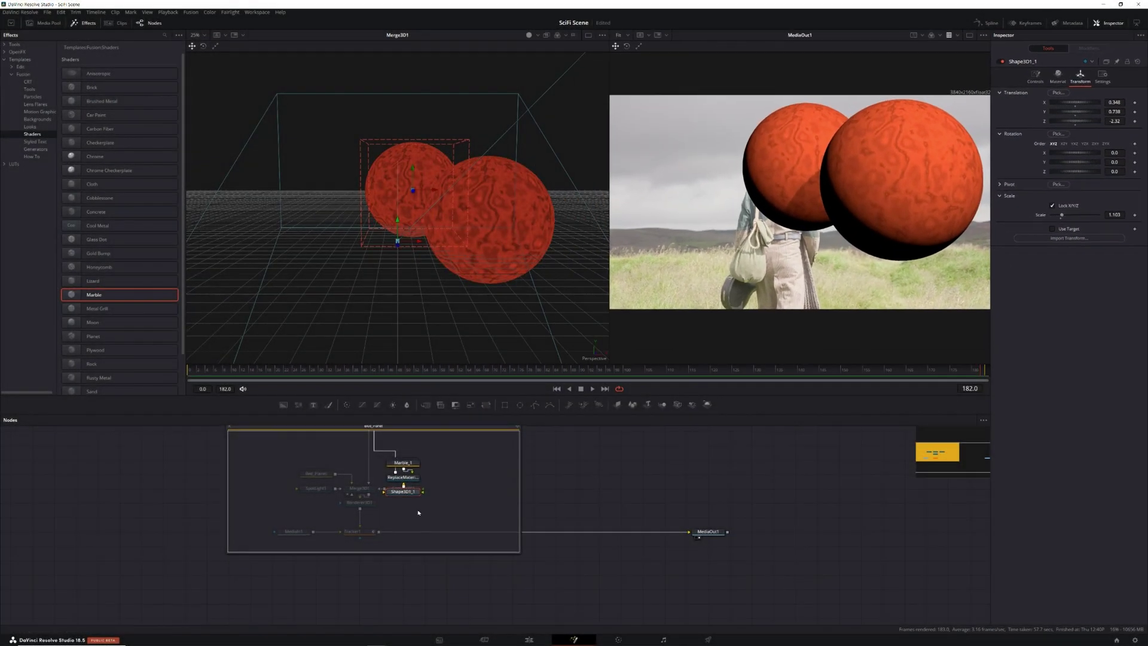
- Remove the marble and replace-material nodes from Blue_Planet and add a Blinn material to Shape3D1_1
{"action": "left_click_drag", "start_coordinate": [494, 378], "coordinate": [569, 403]}
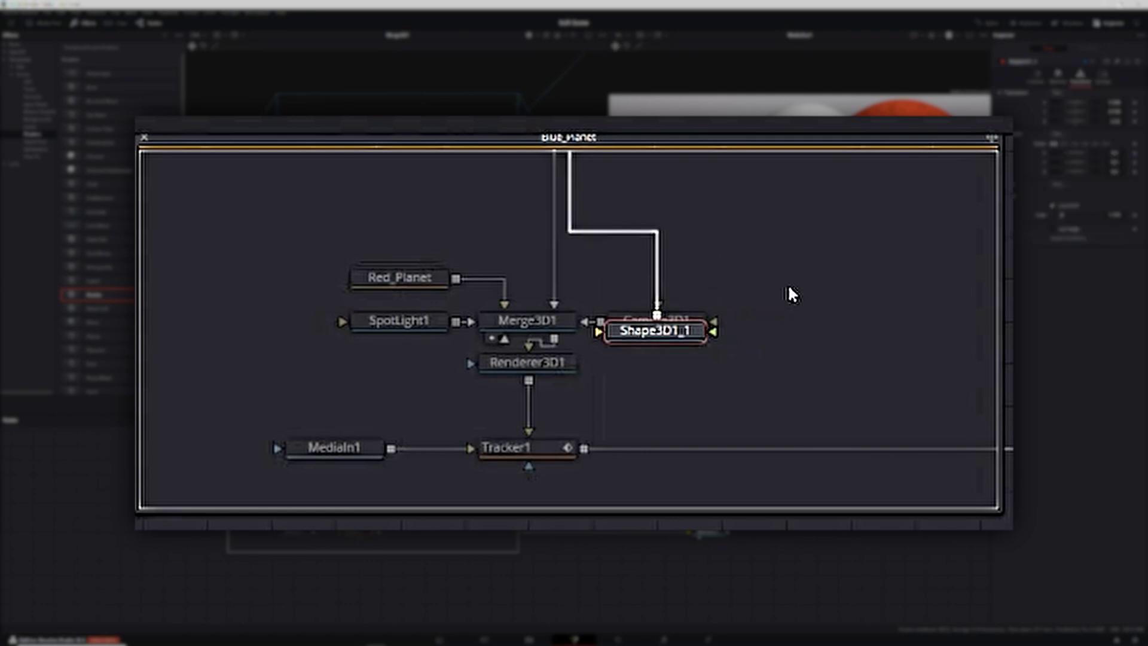
{"action": "key", "text": "shift+space"}
{"action": "type", "text": "blinn"}
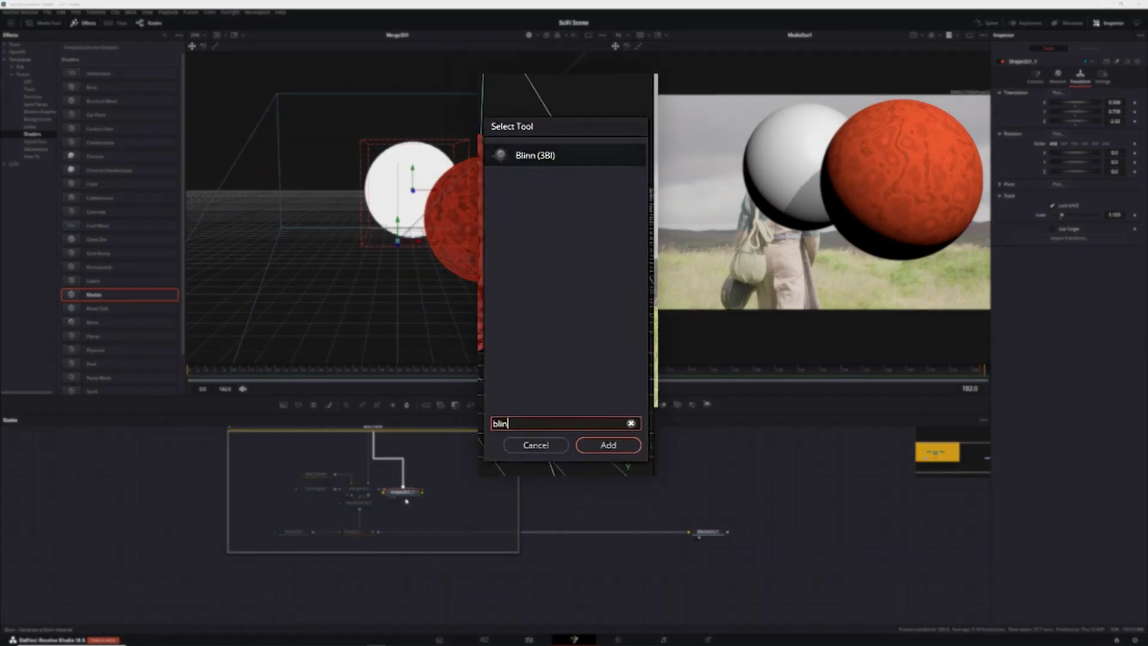
{"action": "left_click", "coordinate": [518, 156]}
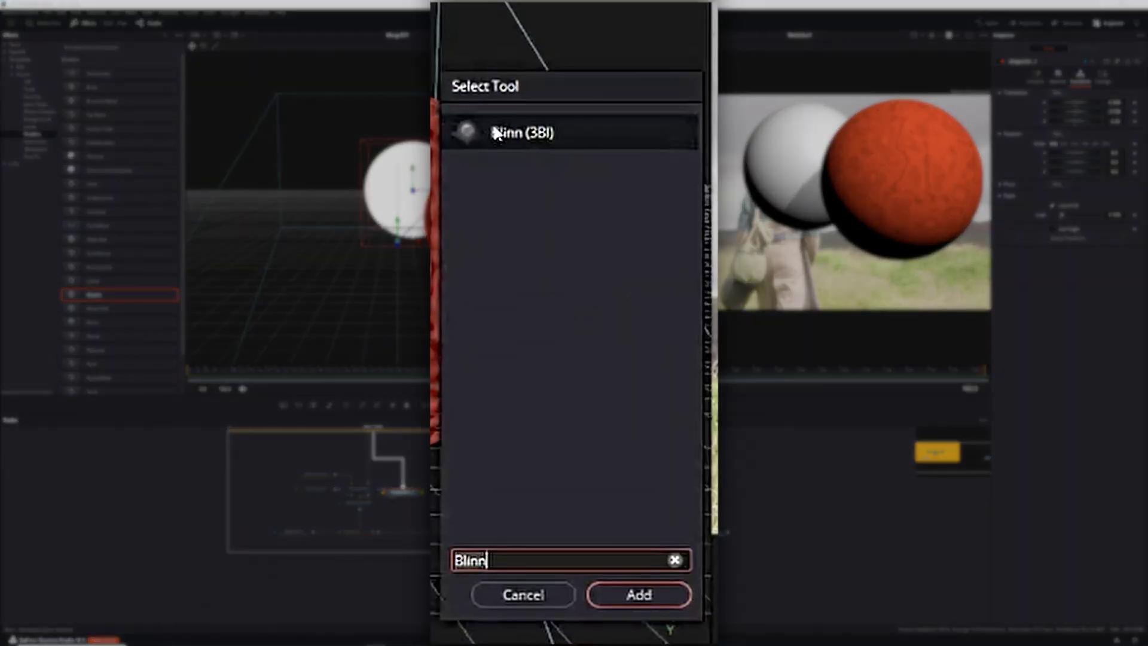
{"action": "left_click", "coordinate": [638, 595]}
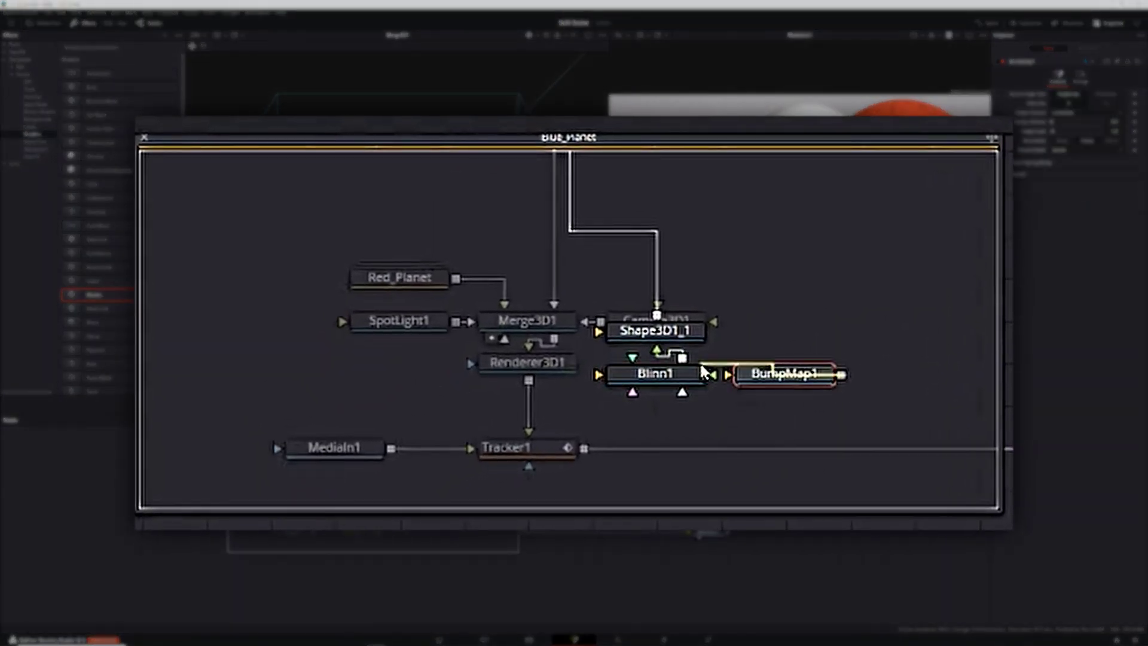
- Feed a Fast Noise texture with detail 4.88 into BumpMap1 and increase the bump map's height scale
{"action": "left_click_drag", "start_coordinate": [905, 459], "coordinate": [842, 374]}
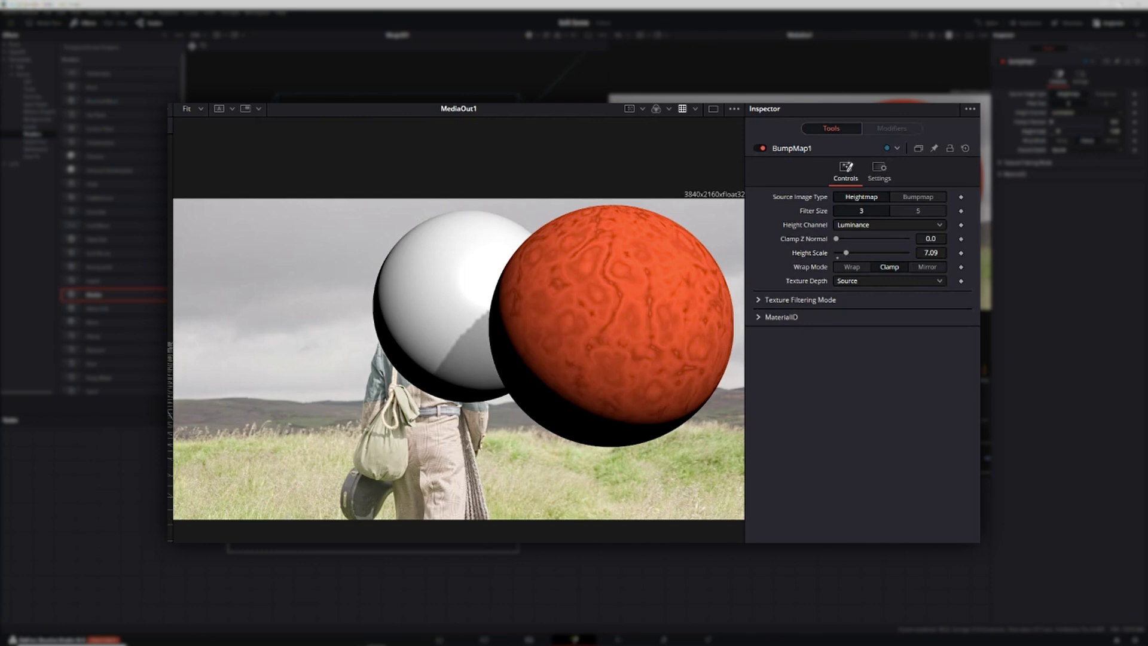
{"action": "left_click", "coordinate": [780, 214]}
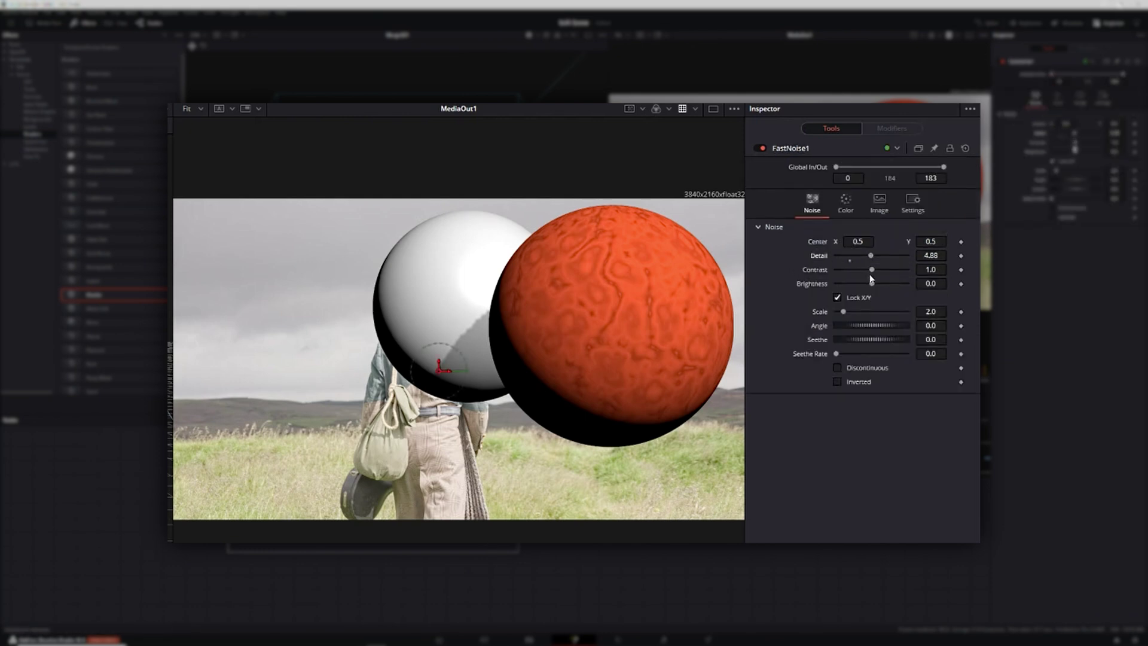
{"action": "left_click", "coordinate": [883, 234]}
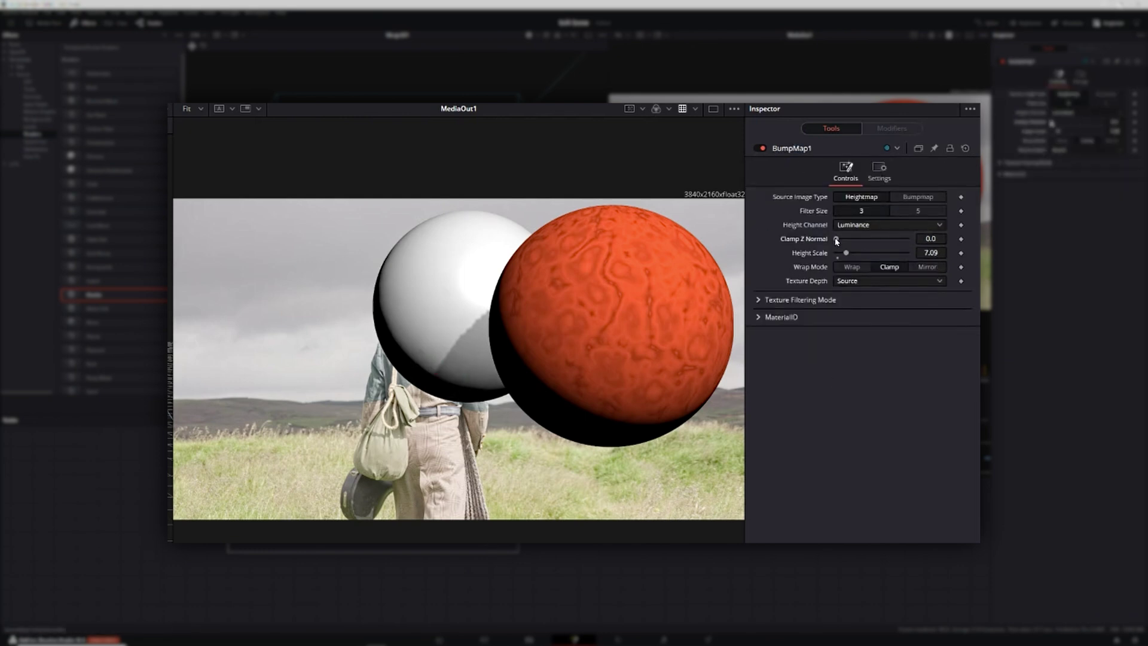
{"action": "left_click_drag", "start_coordinate": [846, 254], "coordinate": [856, 254]}
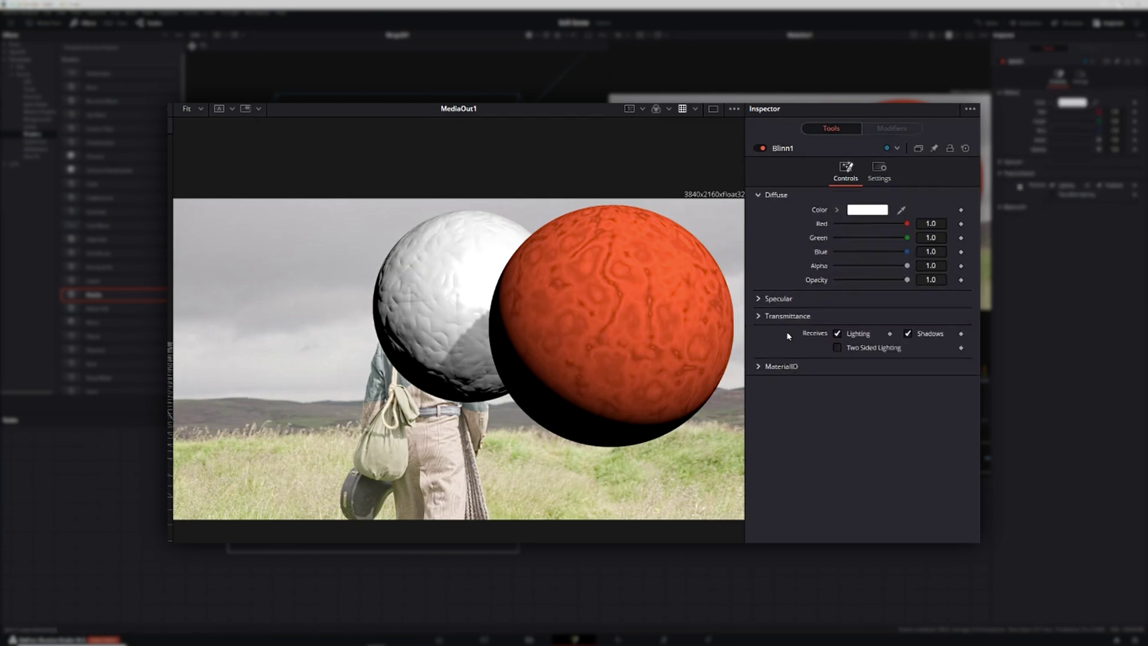
- Set the Blinn material's diffuse color to light blue, #92ccff
{"action": "left_click", "coordinate": [867, 210]}
{"action": "mouse_move", "coordinate": [168, 466]}
{"action": "left_mouse_down"}
{"action": "mouse_move", "coordinate": [157, 467]}
{"action": "mouse_move", "coordinate": [168, 520]}
{"action": "left_mouse_up"}
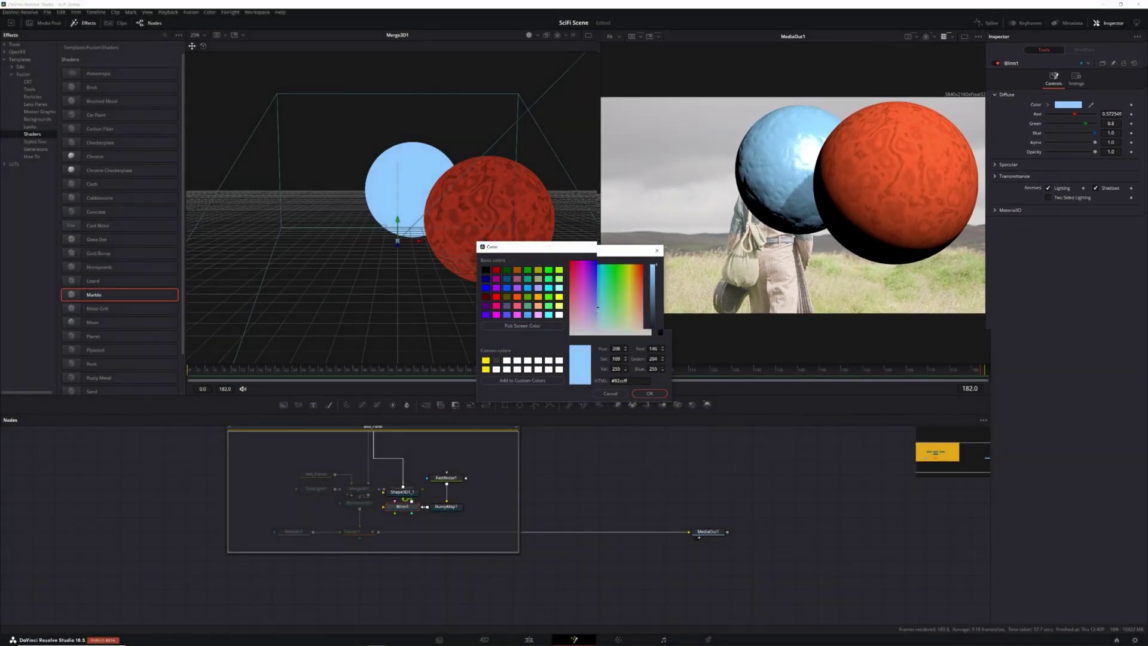
- Duplicate the Red_Planet group for a third planet and connect the copy to Merge3D1
{"action": "left_click", "coordinate": [340, 465]}
{"action": "key", "text": "ctrl+c"}
{"action": "left_click", "coordinate": [438, 420]}
{"action": "key", "text": "ctrl+v"}
{"action": "left_click_drag", "start_coordinate": [449, 424], "coordinate": [394, 481]}
{"action": "left_click_drag", "start_coordinate": [674, 166], "coordinate": [747, 208]}
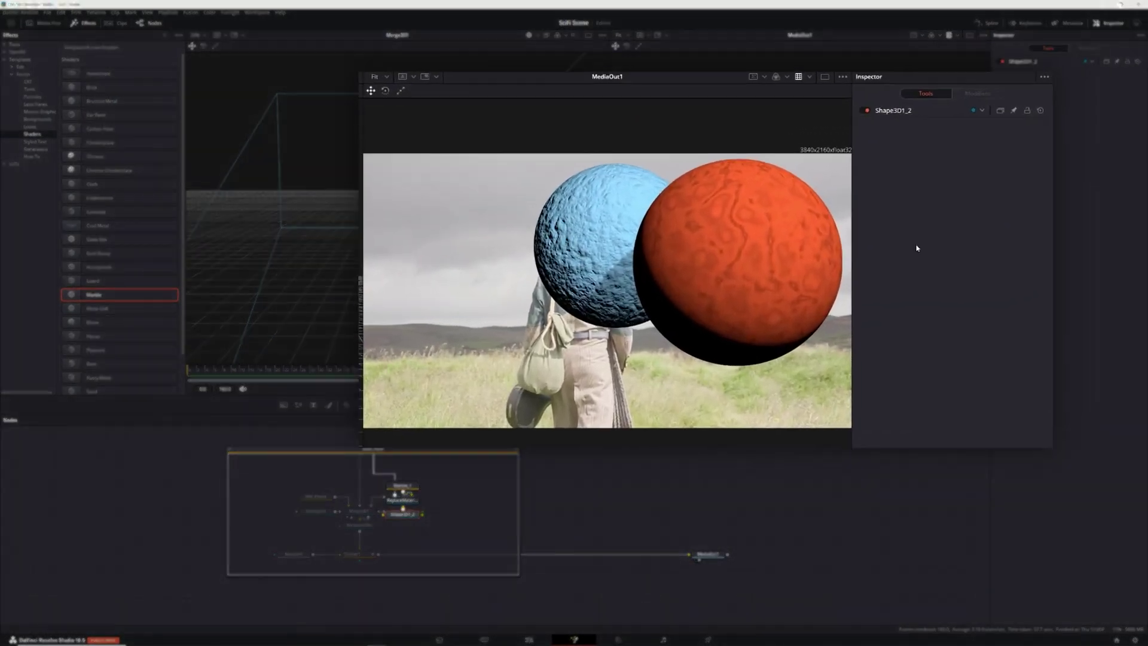
- Reposition and rescale Shape3D1_2 in the third planet's group through its transform settings
{"action": "left_click", "coordinate": [879, 172]}
{"action": "left_click_drag", "start_coordinate": [871, 211], "coordinate": [819, 212]}
{"action": "left_click_drag", "start_coordinate": [851, 379], "coordinate": [845, 378]}
{"action": "left_click_drag", "start_coordinate": [844, 239], "coordinate": [874, 223]}
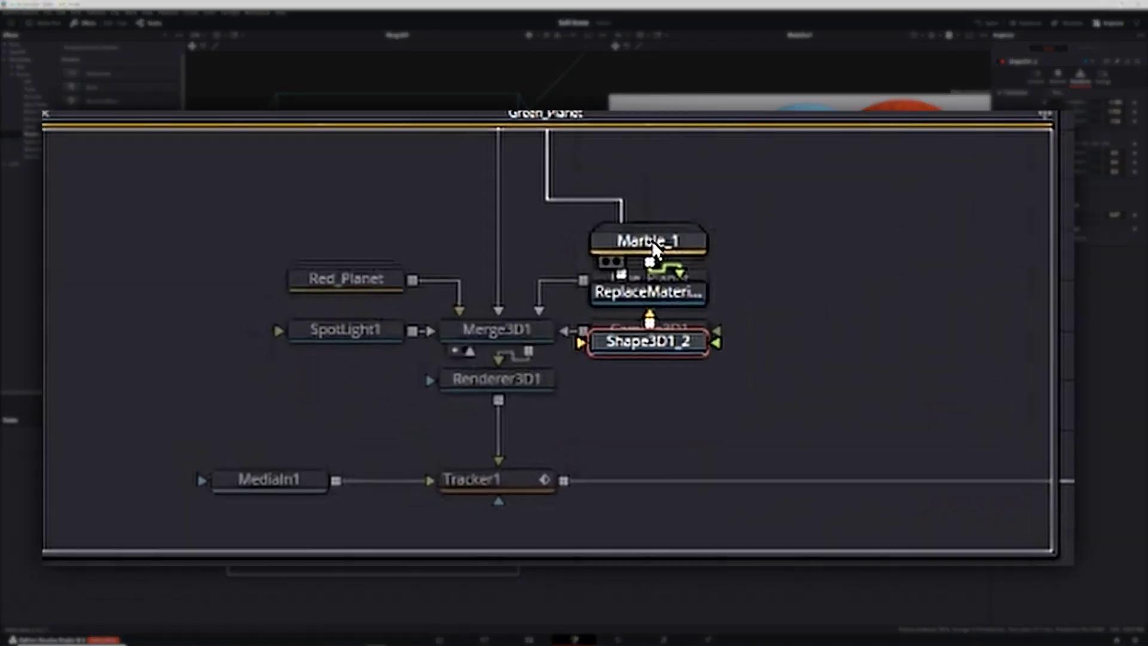
- Replace the Marble_1 shader in the Green_Planet group with a Brushed Metal shader feeding its Replace Material node
{"action": "left_click_drag", "start_coordinate": [502, 409], "coordinate": [559, 402]}
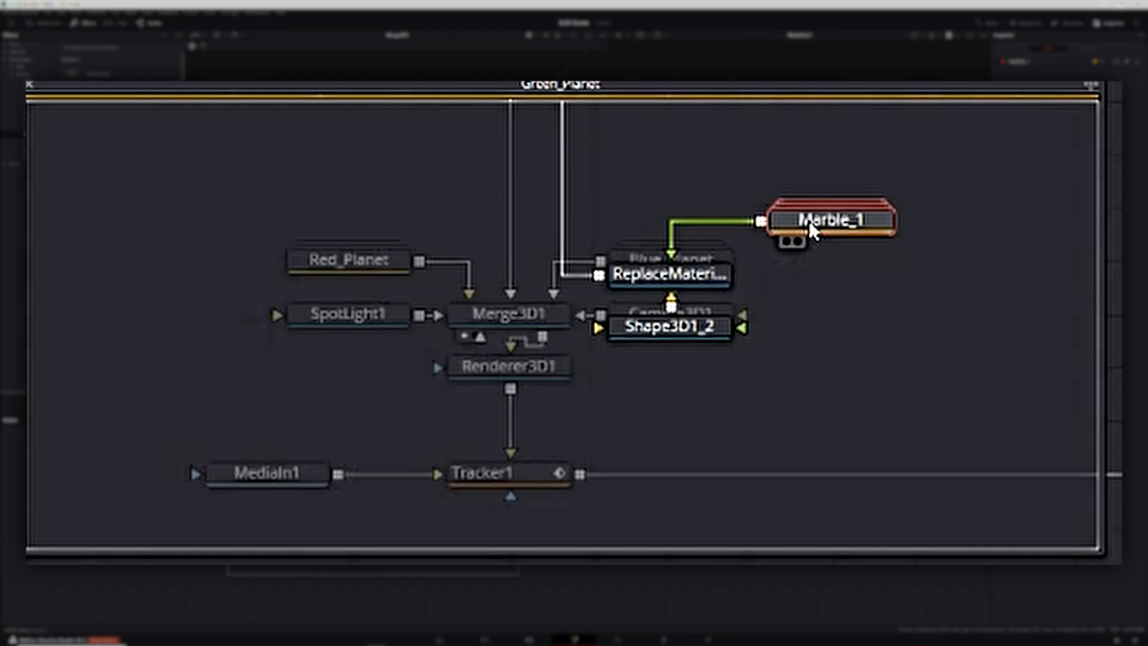
{"action": "key", "text": "Delete"}
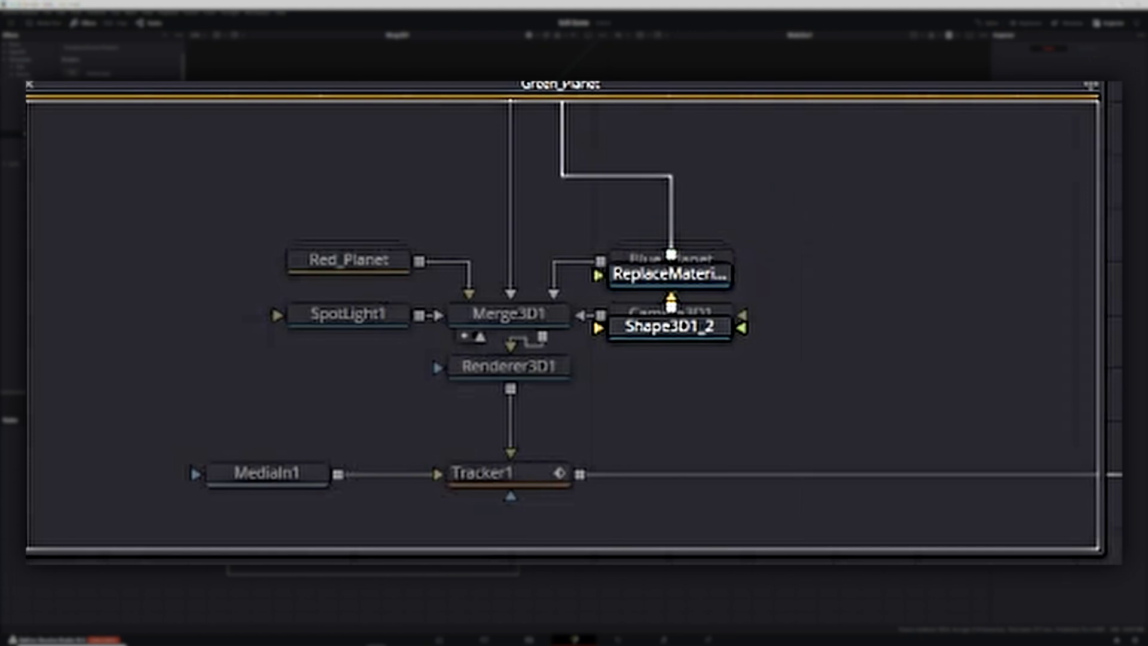
{"action": "mouse_move", "coordinate": [101, 101]}
{"action": "left_mouse_down"}
{"action": "mouse_move", "coordinate": [275, 281]}
{"action": "mouse_move", "coordinate": [589, 298]}
{"action": "left_mouse_up"}
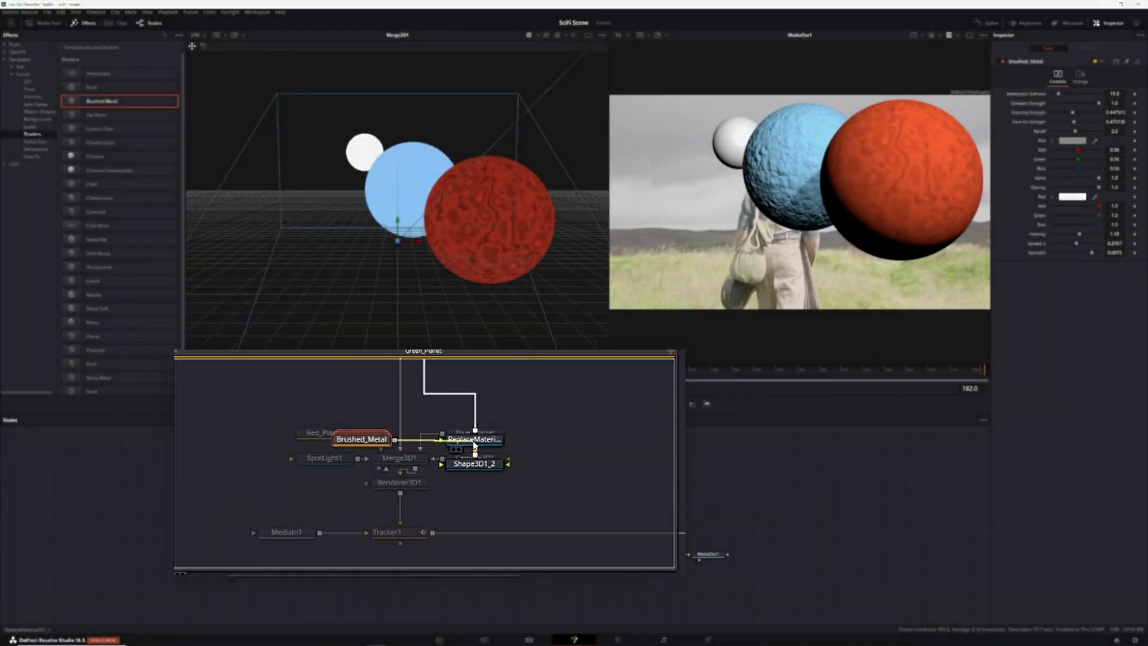
- Set the diffuse color of Ward2 inside the Brushed_Metal shader to green, about 0.145 red, 0.557 green and 0.337 blue
{"action": "double_click", "coordinate": [418, 297]}
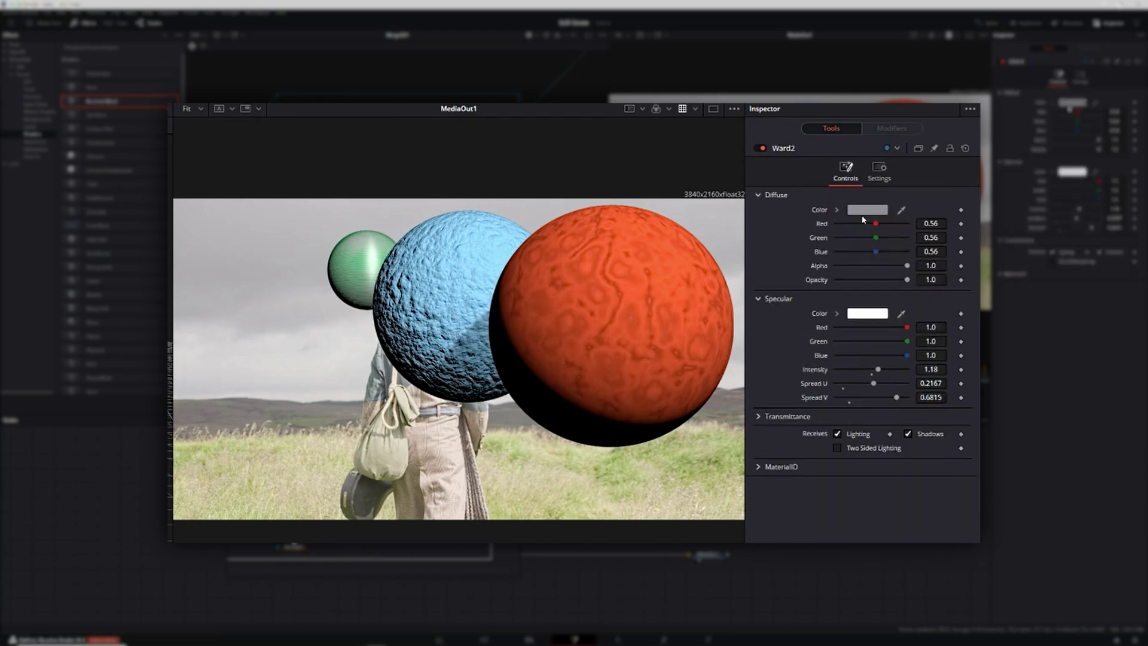
{"action": "left_click", "coordinate": [862, 211]}
{"action": "left_click_drag", "start_coordinate": [187, 474], "coordinate": [185, 478]}
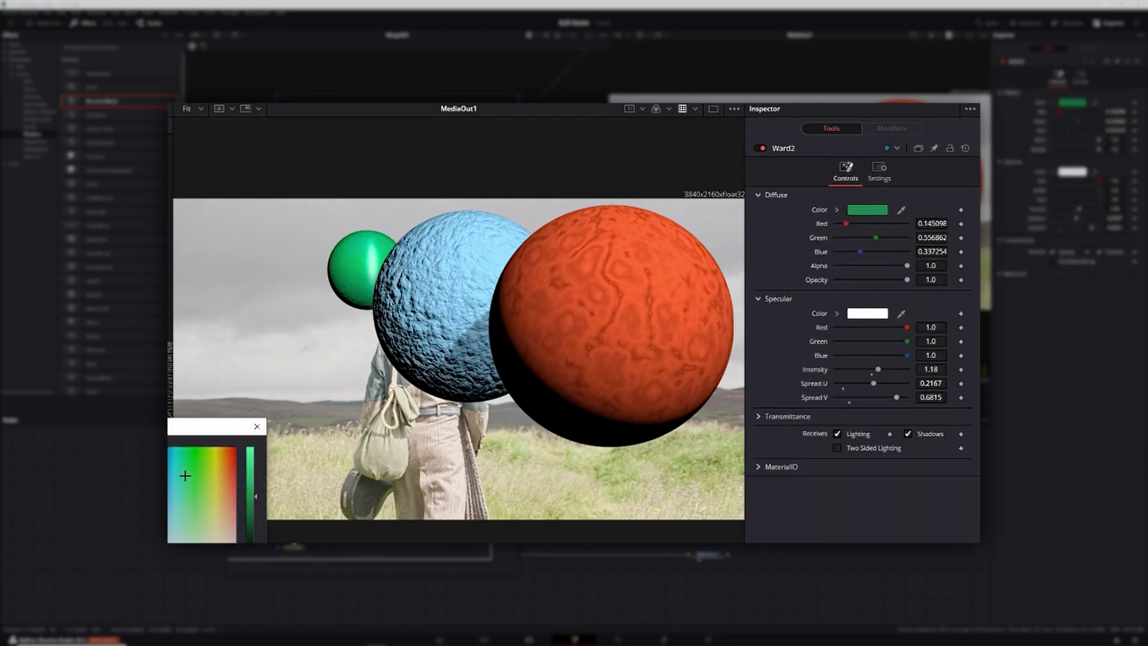
{"action": "key", "text": "Return"}
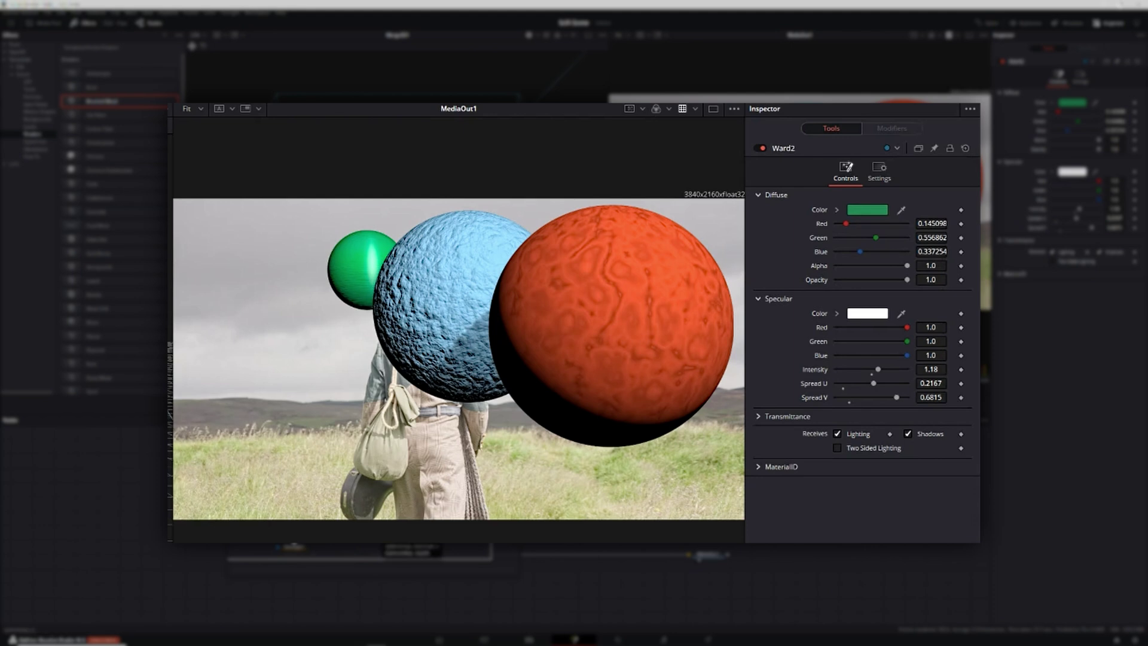
- Switch reflect_base_2's reflection strength variability to Constant and reduce its strength
{"action": "left_click", "coordinate": [412, 552]}
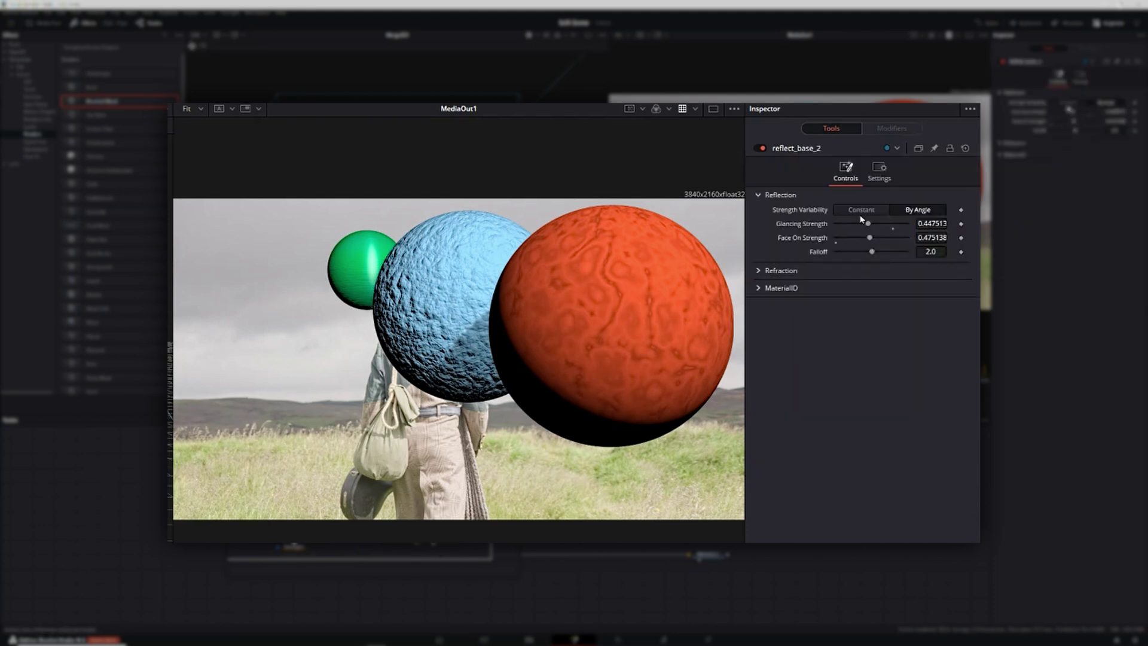
{"action": "left_click", "coordinate": [861, 210]}
{"action": "left_click_drag", "start_coordinate": [908, 224], "coordinate": [845, 223]}
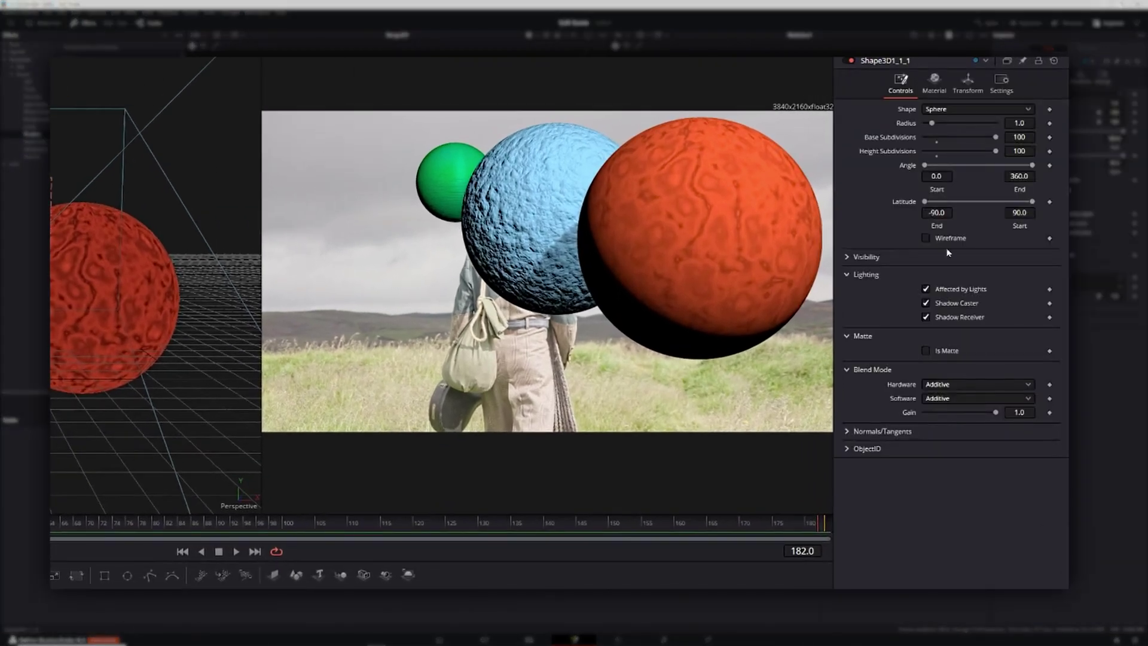
- Reposition Shape3D1_1_1 and scale it down to a small moon in front of the red planet
{"action": "left_click", "coordinate": [966, 84]}
{"action": "left_click_drag", "start_coordinate": [946, 151], "coordinate": [959, 152]}
{"action": "left_click_drag", "start_coordinate": [939, 291], "coordinate": [927, 291]}
{"action": "left_click_drag", "start_coordinate": [936, 151], "coordinate": [969, 149]}
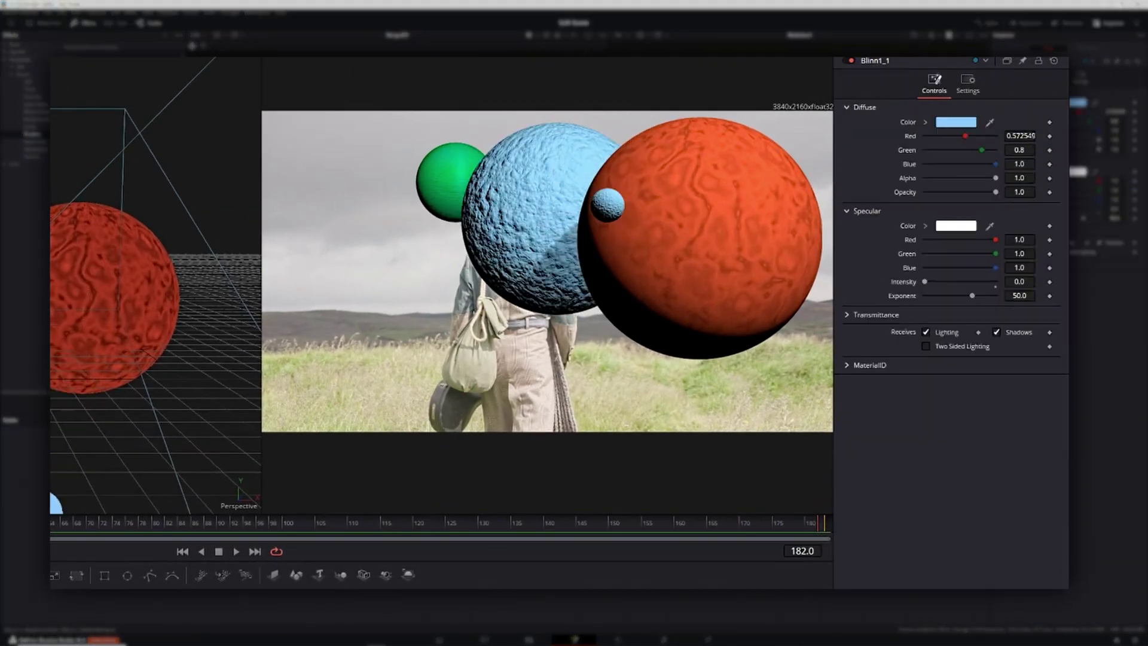
- Set the moon's Blinn1_1 diffuse color to near-white, #fdfff9
{"action": "left_click", "coordinate": [965, 123]}
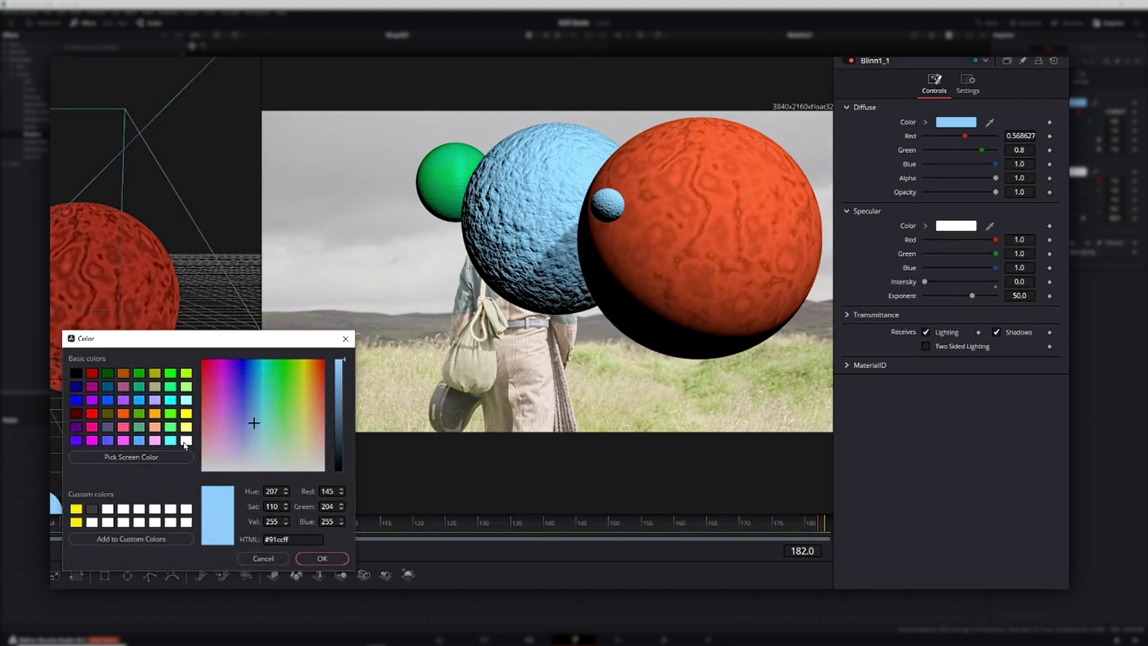
{"action": "left_click", "coordinate": [326, 471]}
{"action": "left_click_drag", "start_coordinate": [328, 474], "coordinate": [306, 471]}
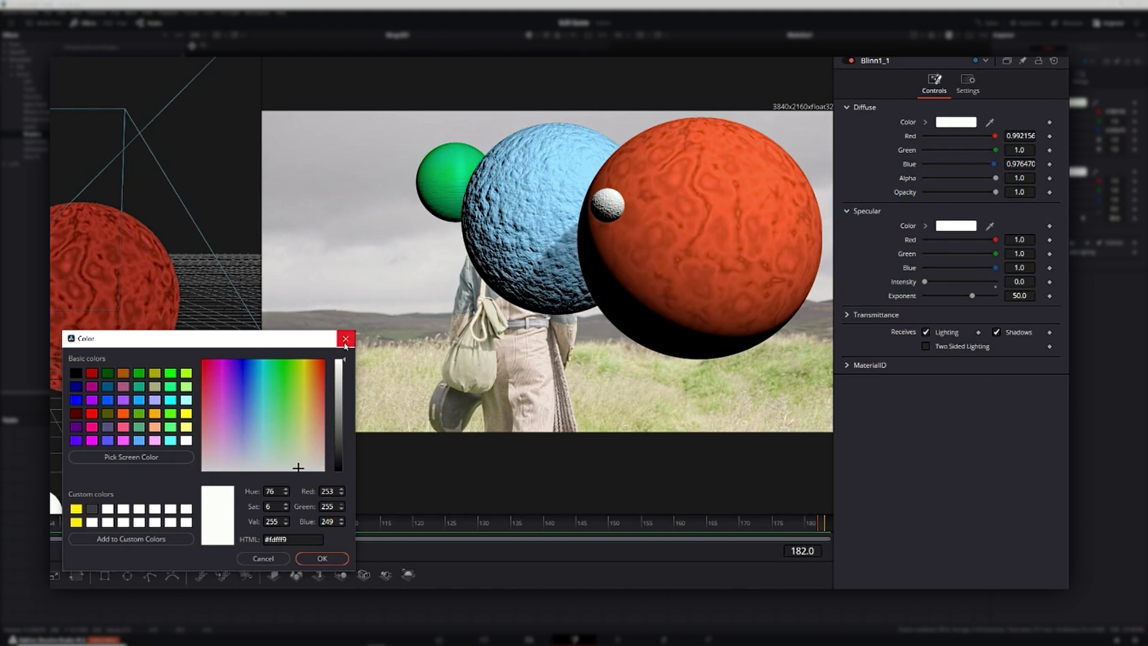
{"action": "left_click", "coordinate": [323, 558]}
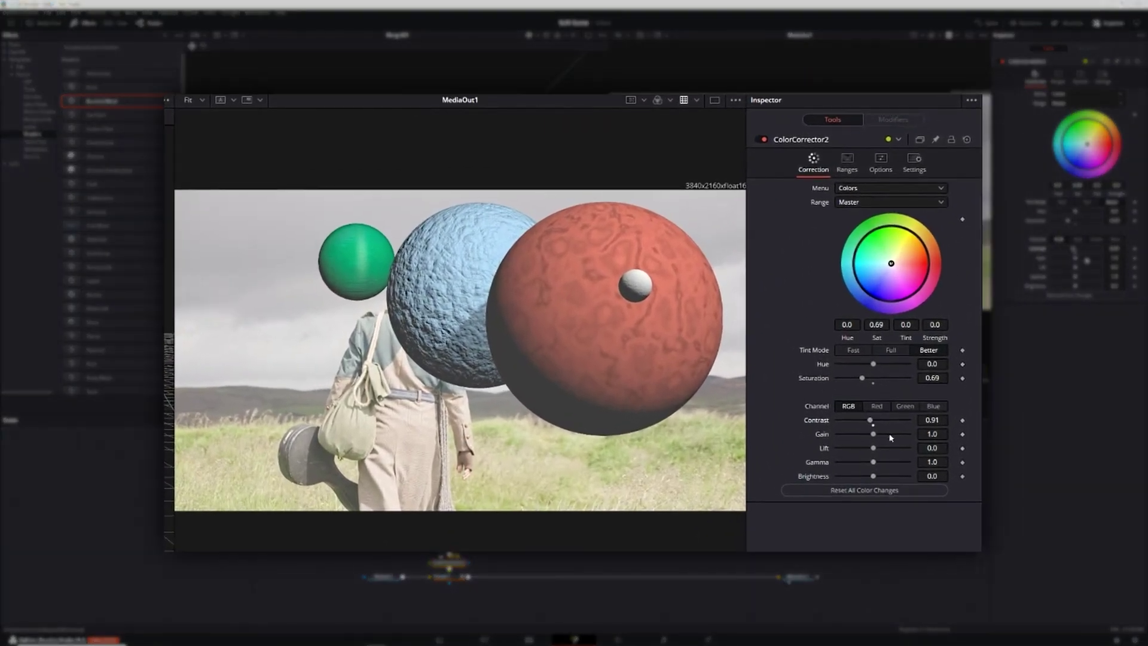
- Insert a Blur node after ColorCorrector2 and slightly increase its blur size to soften the planets
{"action": "left_click_drag", "start_coordinate": [374, 487], "coordinate": [449, 548]}
{"action": "left_click", "coordinate": [449, 548]}
{"action": "left_click", "coordinate": [406, 405]}
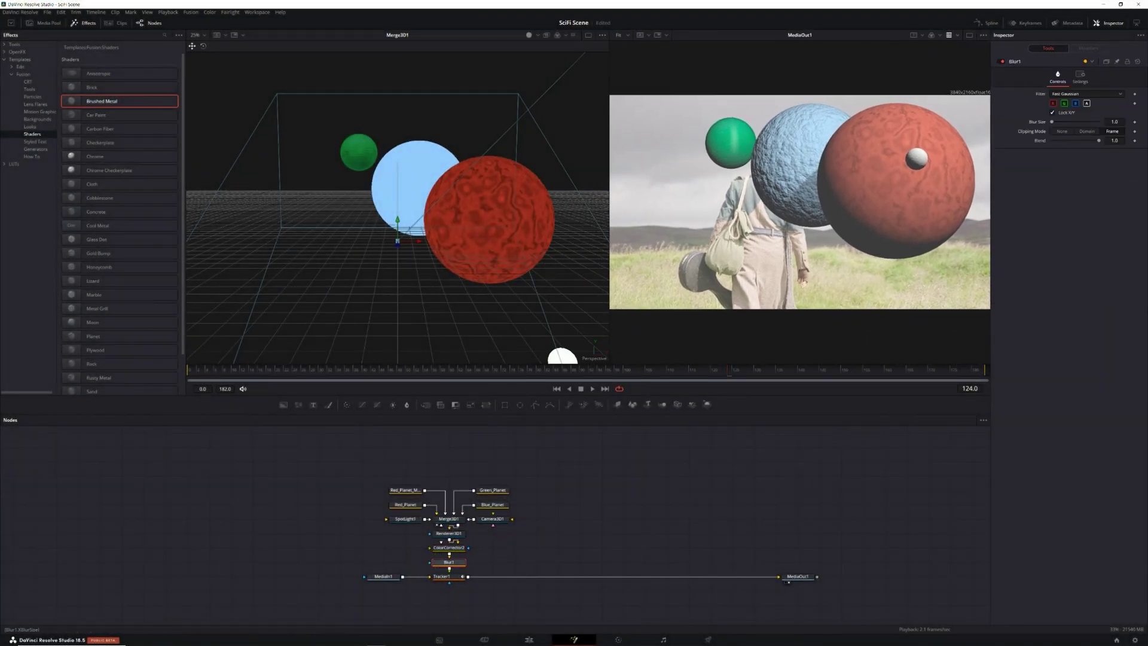
{"action": "left_click_drag", "start_coordinate": [1054, 121], "coordinate": [1053, 121]}
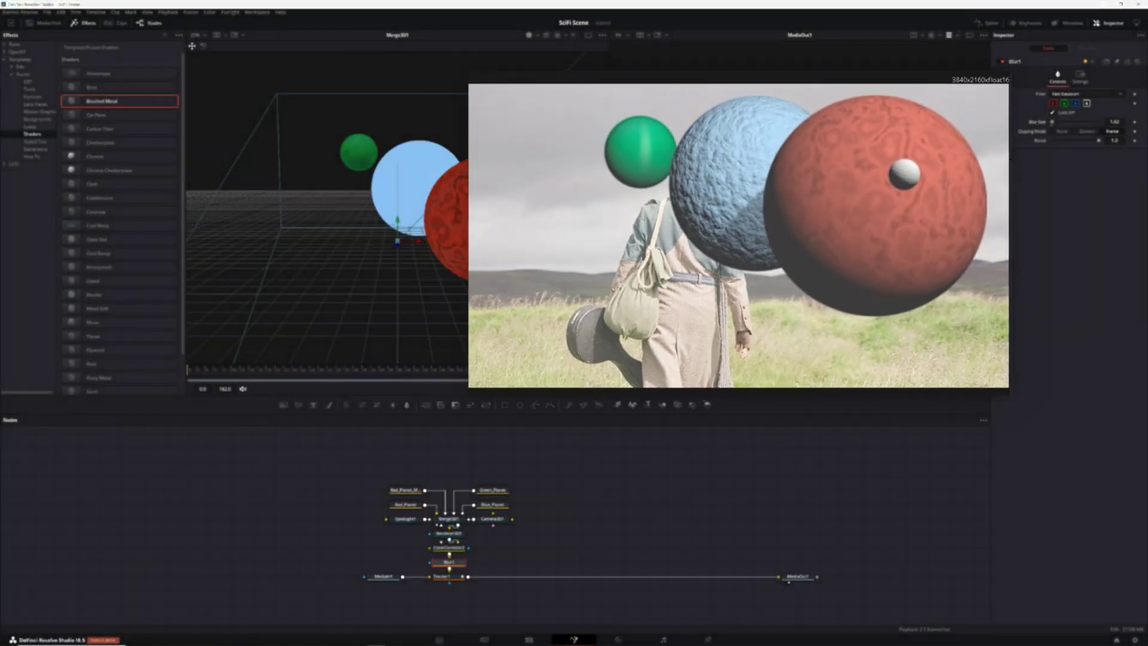
- Duplicate MediaIn1 and merge the copy over the Tracker1 output
{"action": "left_click", "coordinate": [382, 576]}
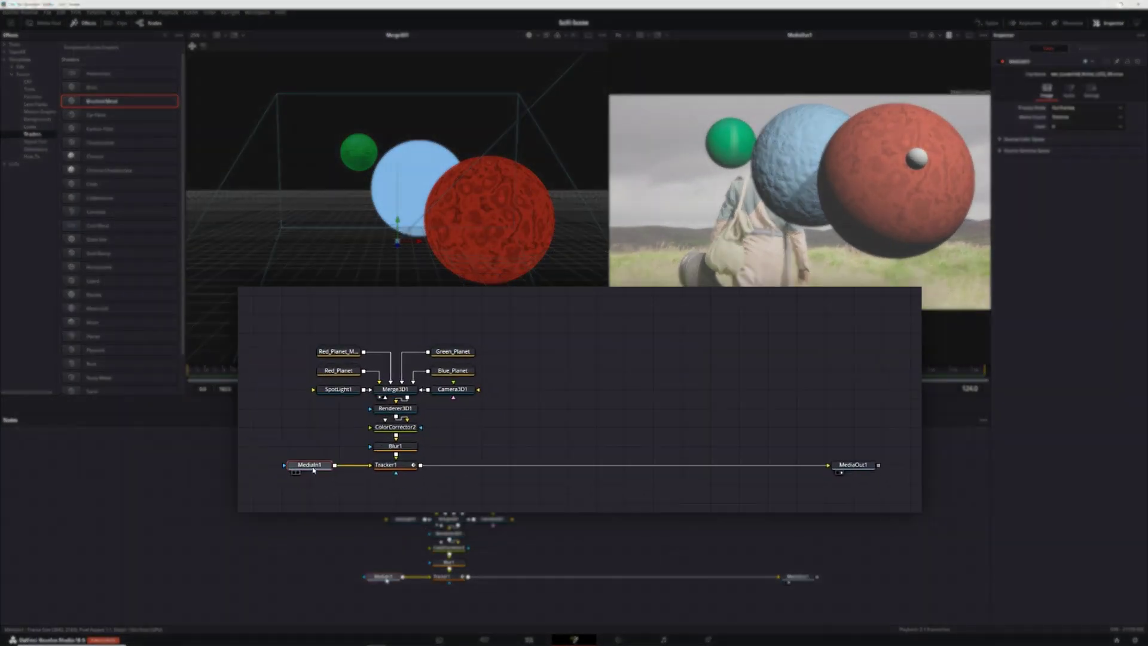
{"action": "key", "text": "ctrl+c"}
{"action": "left_click", "coordinate": [564, 496]}
{"action": "key", "text": "ctrl+v"}
{"action": "left_click_drag", "start_coordinate": [555, 268], "coordinate": [478, 398]}
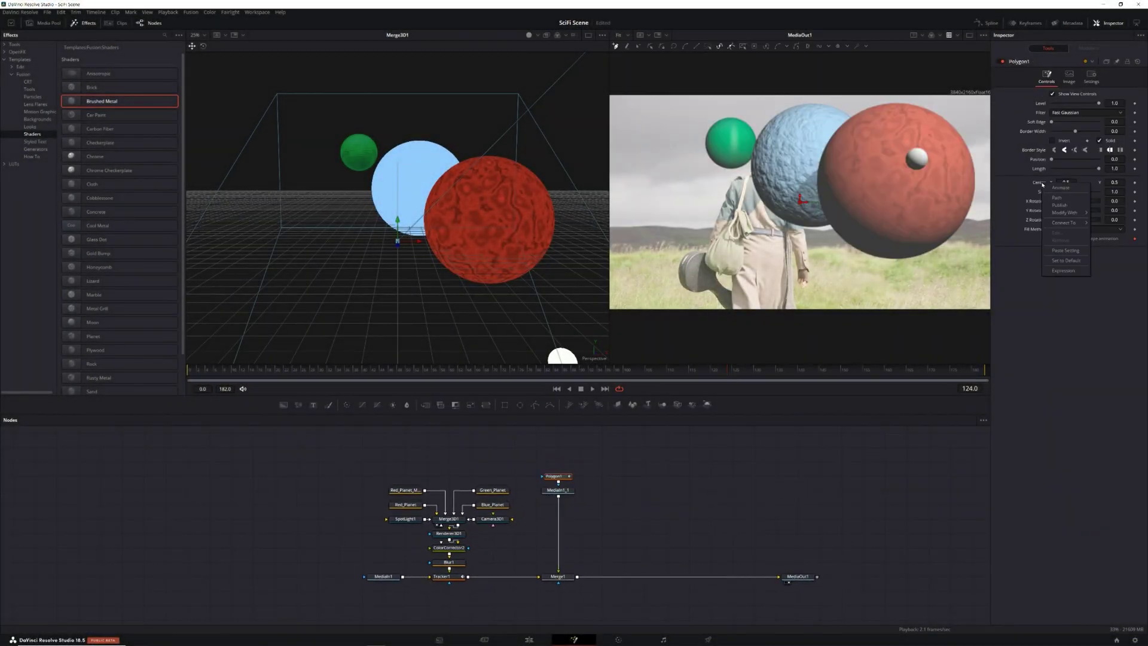
- Connect the center of the Polygon1 mask to the tracker and invert the mask
{"action": "left_click", "coordinate": [1011, 236]}
{"action": "left_click", "coordinate": [1052, 141]}
- Trace the Polygon1 mask along the hill horizon and close it around the ground below the frame
{"action": "scroll", "coordinate": [611, 206], "scroll_direction": "down", "scroll_amount": 2}
{"action": "left_click_drag", "start_coordinate": [611, 207], "coordinate": [656, 213]}
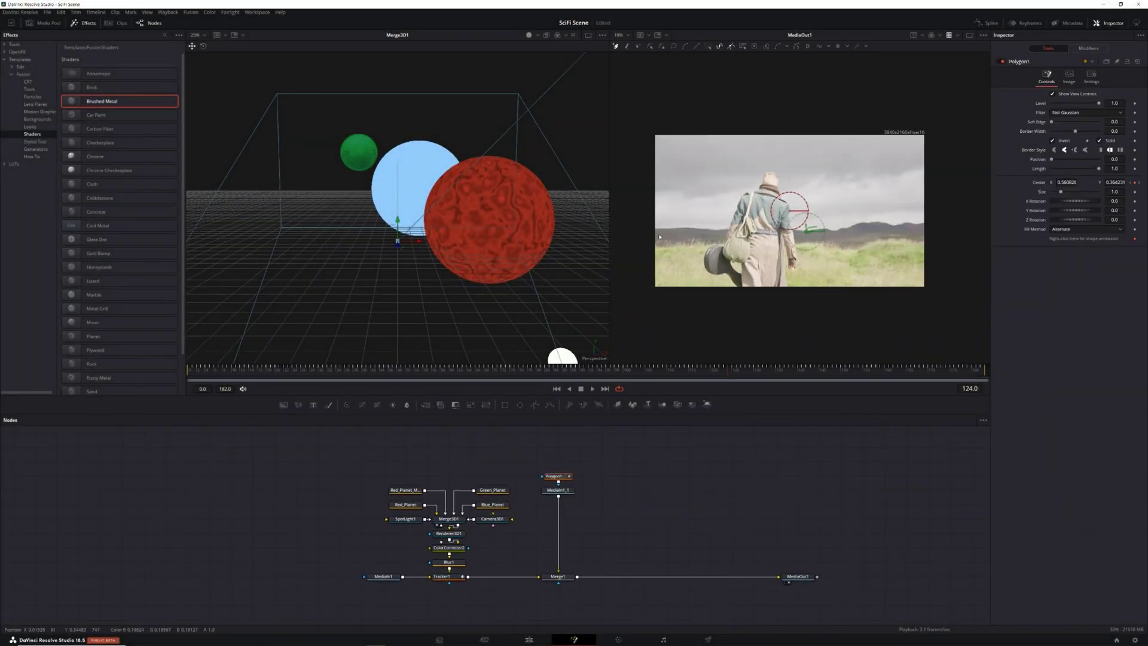
{"action": "scroll", "coordinate": [655, 235], "scroll_direction": "up", "scroll_amount": 8}
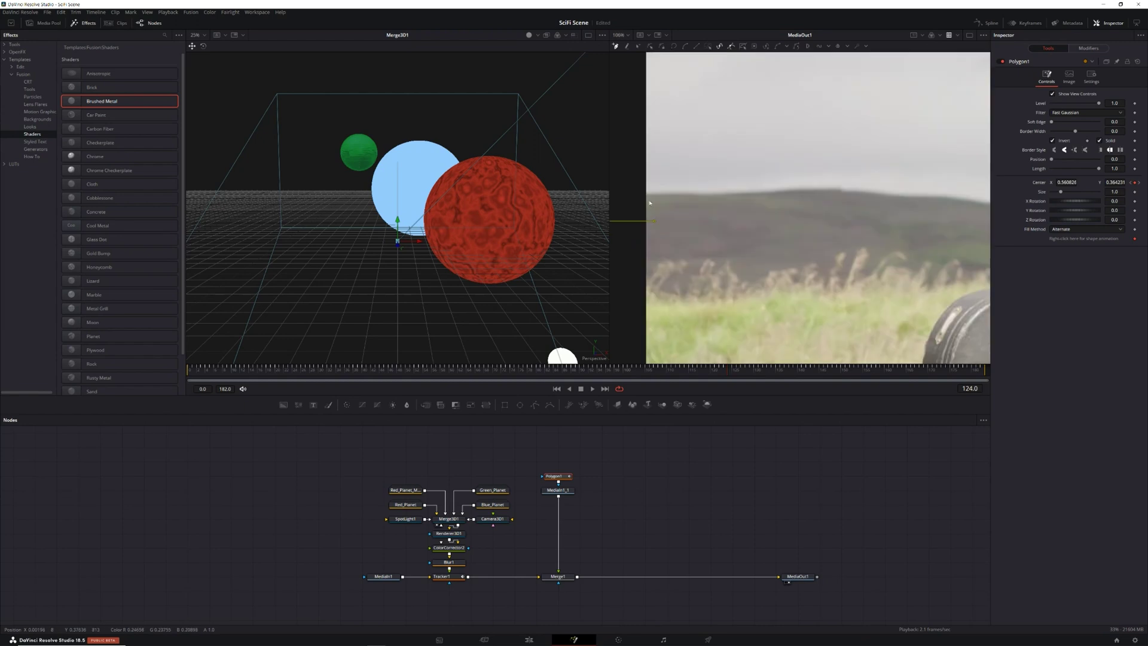
{"action": "left_click_drag", "start_coordinate": [939, 203], "coordinate": [801, 216]}
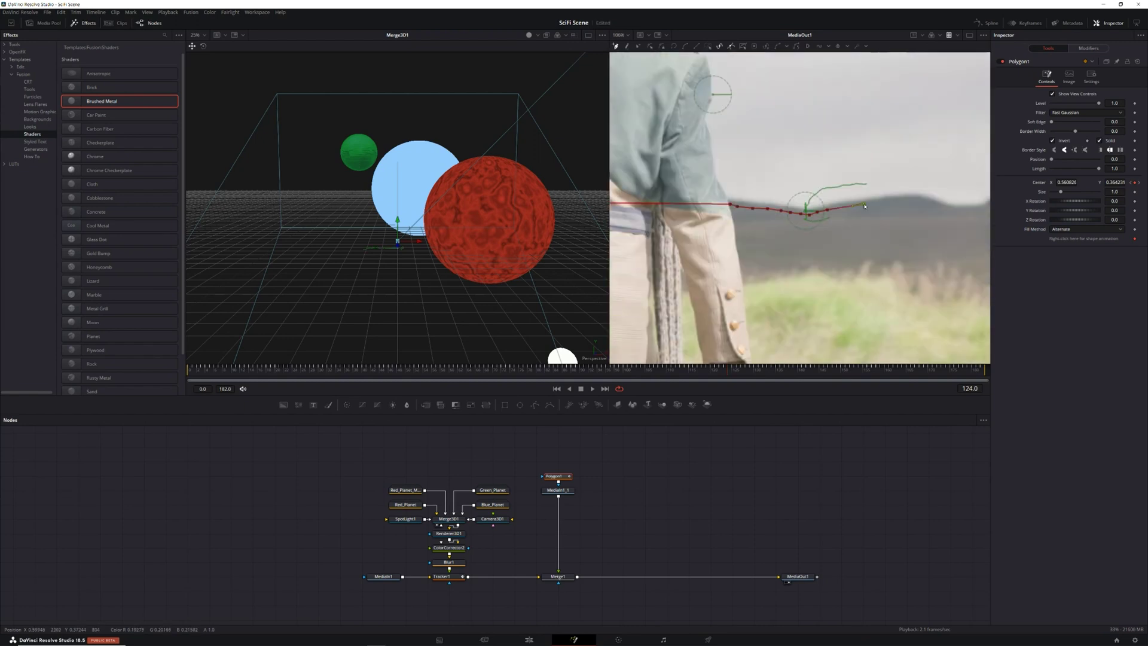
{"action": "left_click_drag", "start_coordinate": [971, 227], "coordinate": [881, 228]}
{"action": "left_click_drag", "start_coordinate": [975, 186], "coordinate": [850, 170]}
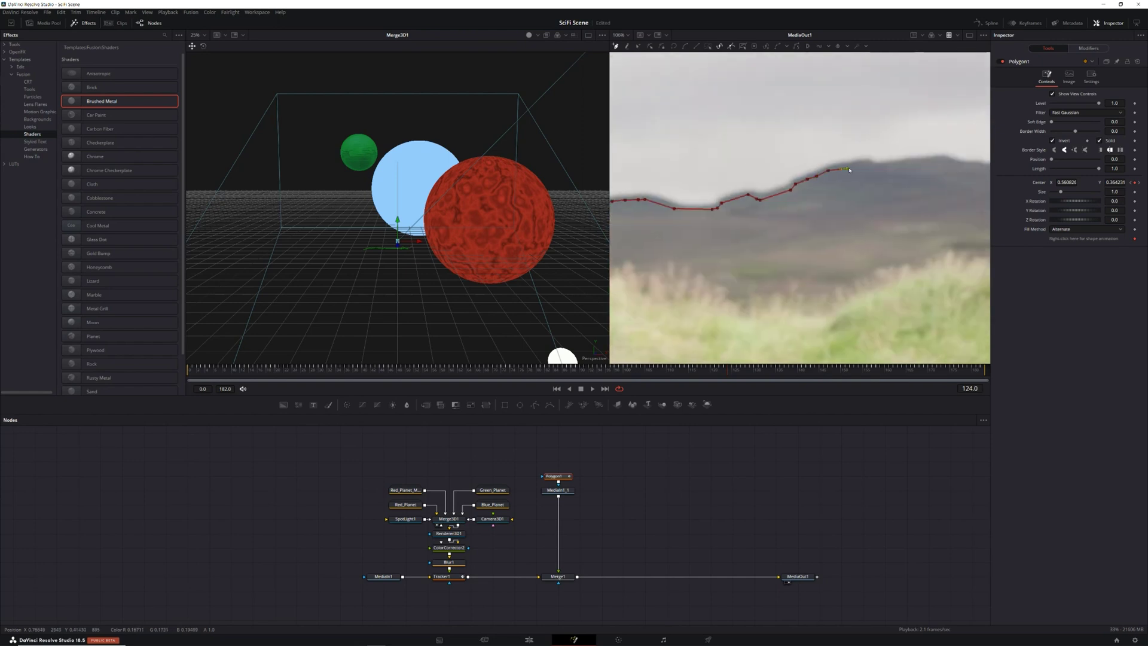
{"action": "left_click_drag", "start_coordinate": [909, 190], "coordinate": [877, 178]}
{"action": "left_click_drag", "start_coordinate": [955, 170], "coordinate": [849, 141]}
{"action": "left_click", "coordinate": [881, 218]}
{"action": "scroll", "coordinate": [881, 217], "scroll_direction": "down", "scroll_amount": 5}
{"action": "left_click", "coordinate": [740, 220]}
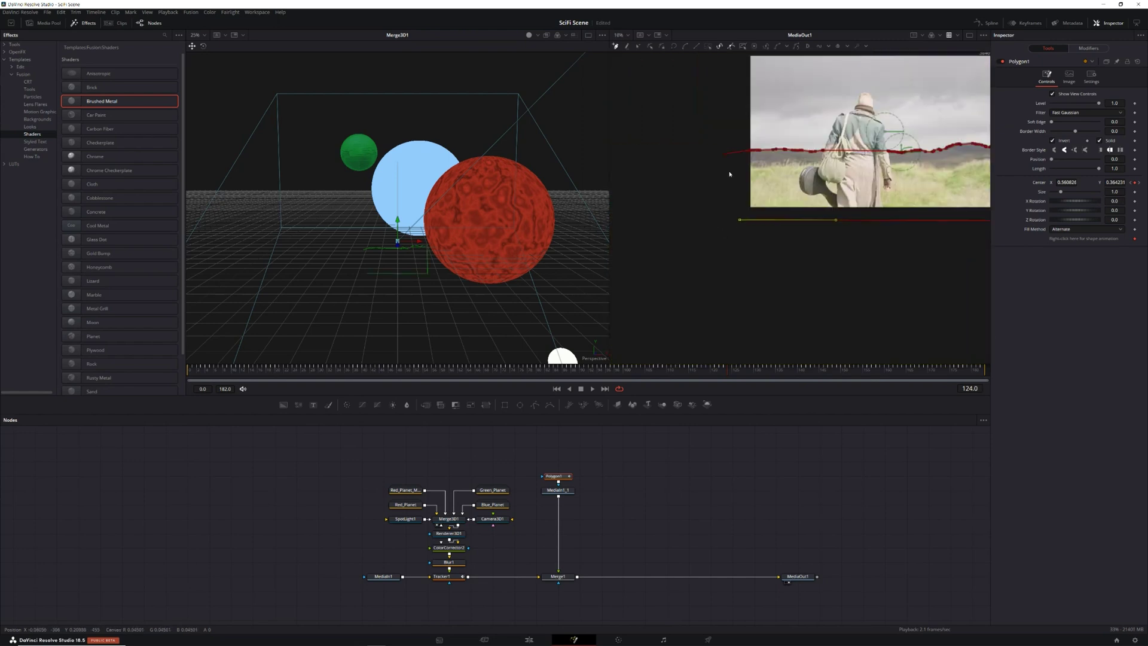
{"action": "left_click", "coordinate": [743, 150]}
- Add a Color Corrector after MediaIn1_1 and shift its hue to turn the grass purple
{"action": "left_click", "coordinate": [555, 491]}
{"action": "left_click", "coordinate": [347, 405]}
{"action": "left_click_drag", "start_coordinate": [1075, 213], "coordinate": [1090, 217]}
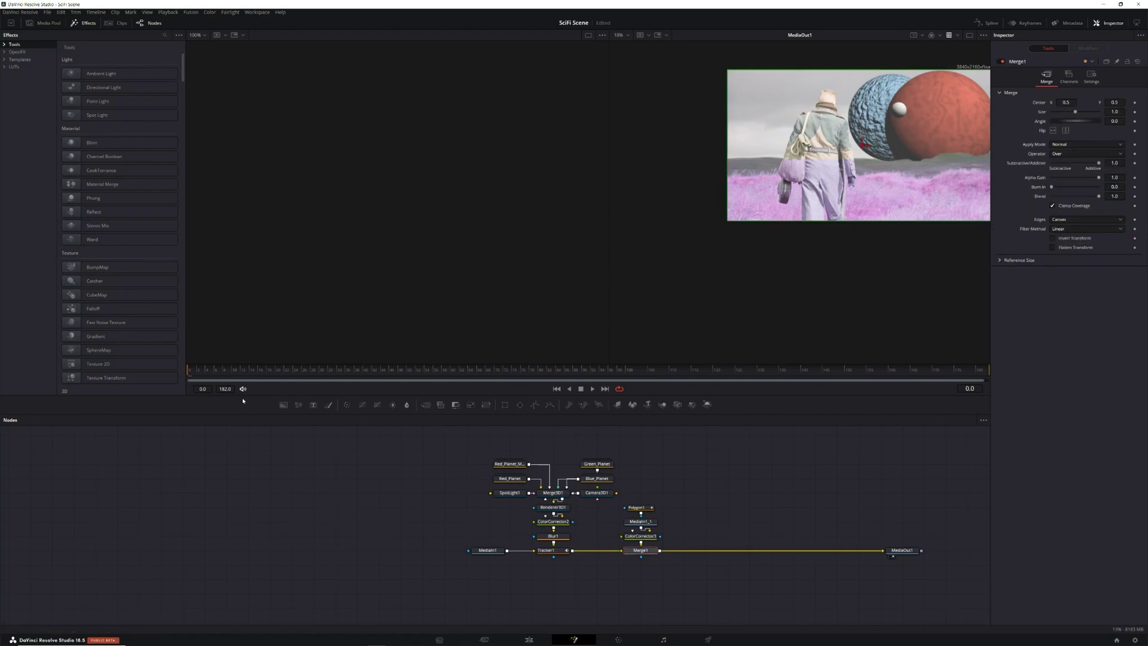
- Merge a Fast Noise over the Merge1 output and attach a Rectangle mask to it
{"action": "left_click_drag", "start_coordinate": [659, 565], "coordinate": [706, 507]}
{"action": "left_click", "coordinate": [505, 404]}
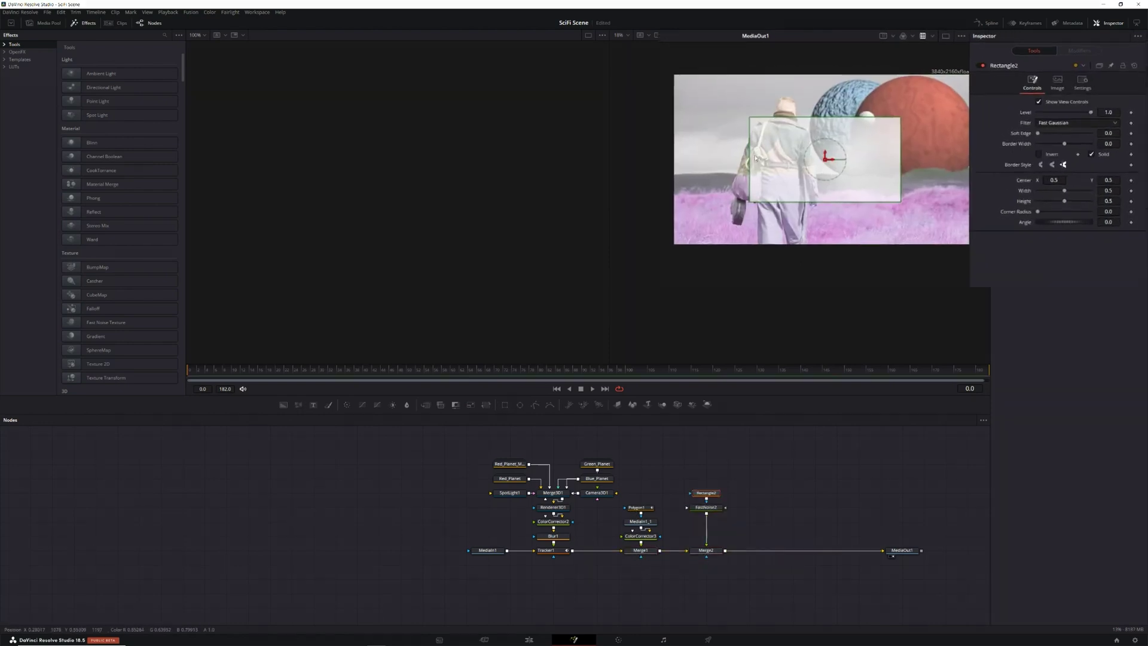
- Stretch Rectangle2 over the whole sky, about 1.09 wide and 0.67 high, with a soft edge of about 0.033
{"action": "left_click_drag", "start_coordinate": [794, 144], "coordinate": [715, 145]}
{"action": "left_click_drag", "start_coordinate": [861, 144], "coordinate": [861, 117]}
{"action": "left_click_drag", "start_coordinate": [873, 155], "coordinate": [872, 158]}
{"action": "left_click_drag", "start_coordinate": [427, 351], "coordinate": [427, 376]}
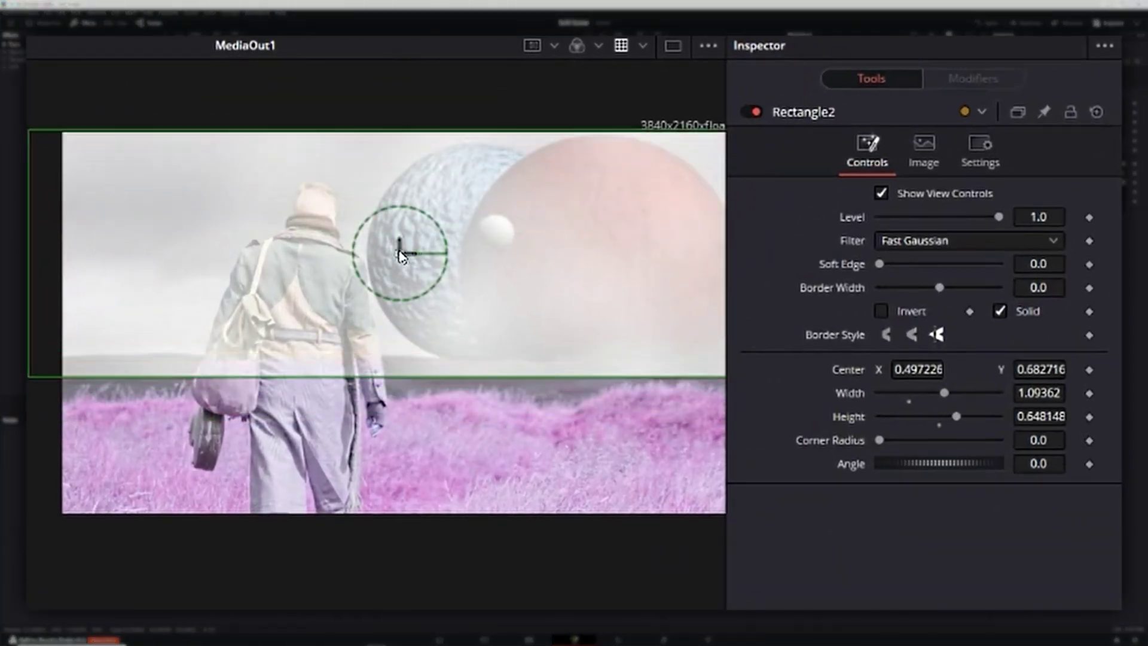
{"action": "left_click_drag", "start_coordinate": [399, 253], "coordinate": [398, 244]}
{"action": "left_click_drag", "start_coordinate": [444, 367], "coordinate": [445, 372]}
{"action": "left_click_drag", "start_coordinate": [879, 264], "coordinate": [901, 268]}
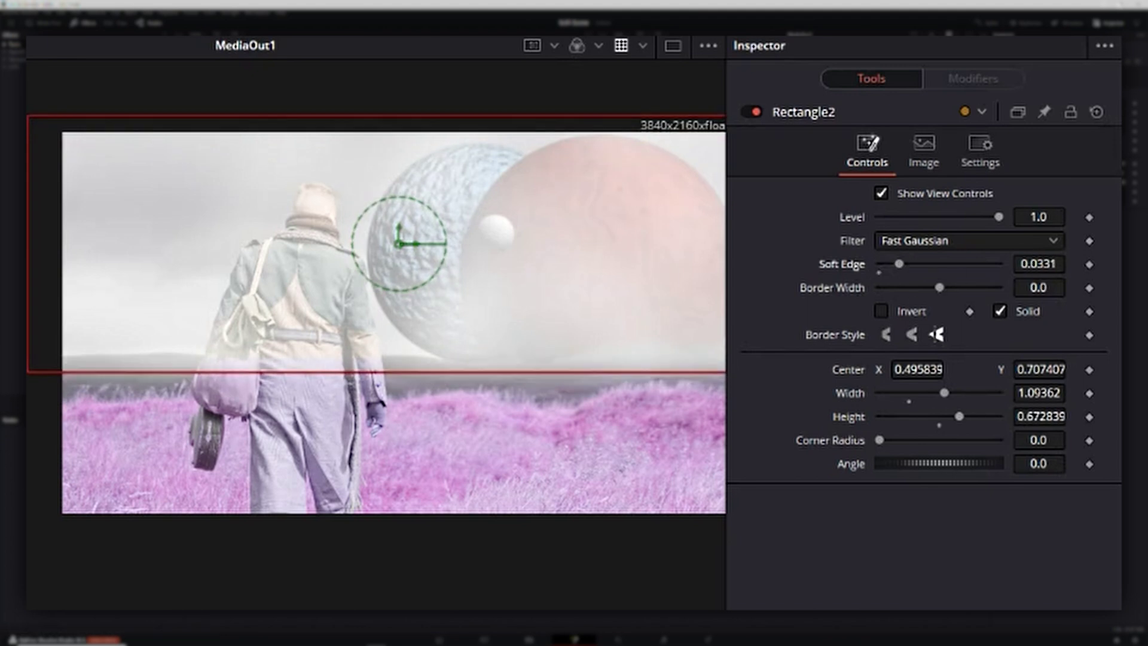
- Set FastNoise2's seethe rate to 0.01
{"action": "left_click_drag", "start_coordinate": [1038, 457], "coordinate": [1041, 457]}
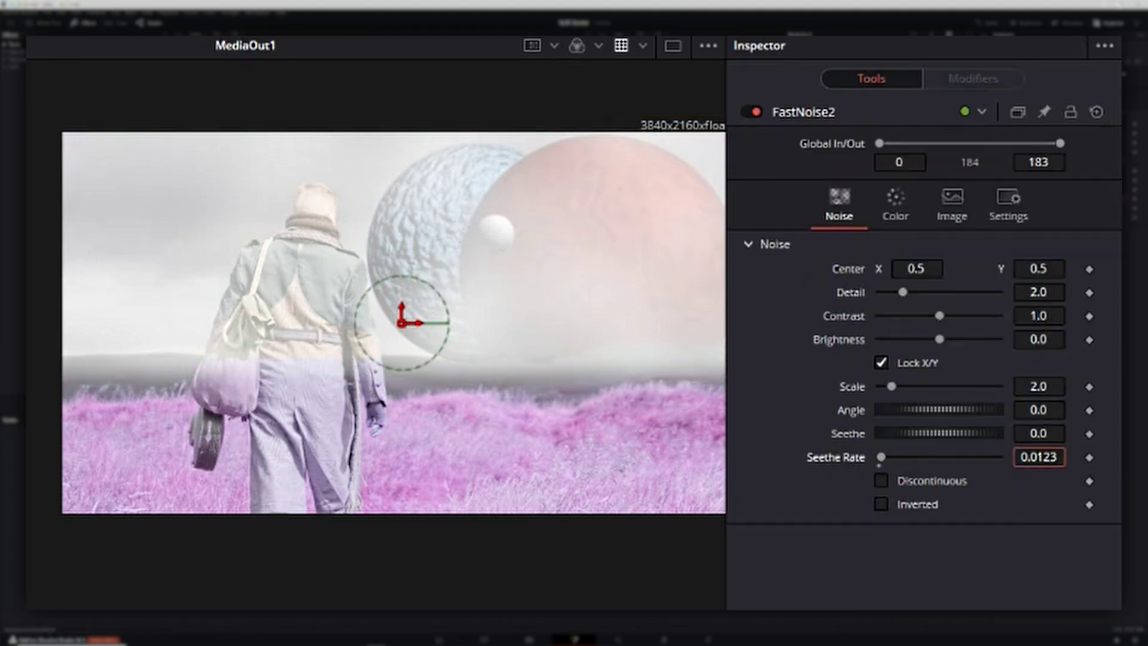
{"action": "key", "text": "Return"}
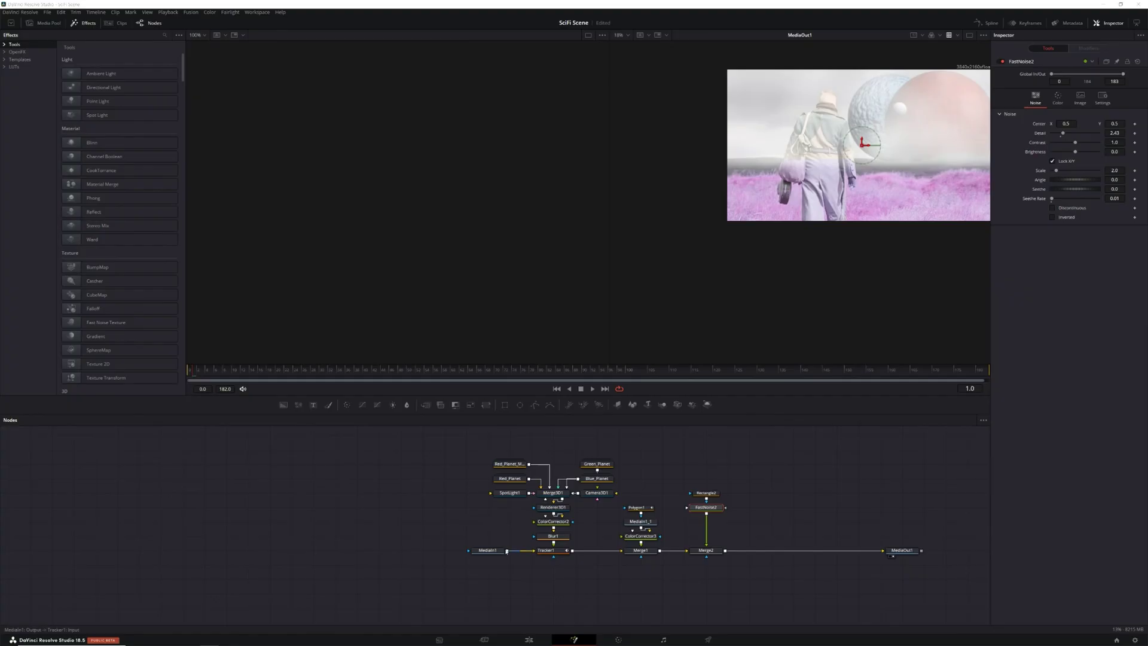
- Duplicate MediaIn1 and merge the copy over the Merge2 output
{"action": "left_click", "coordinate": [487, 550]}
{"action": "key", "text": "ctrl+c"}
{"action": "left_click", "coordinate": [705, 550]}
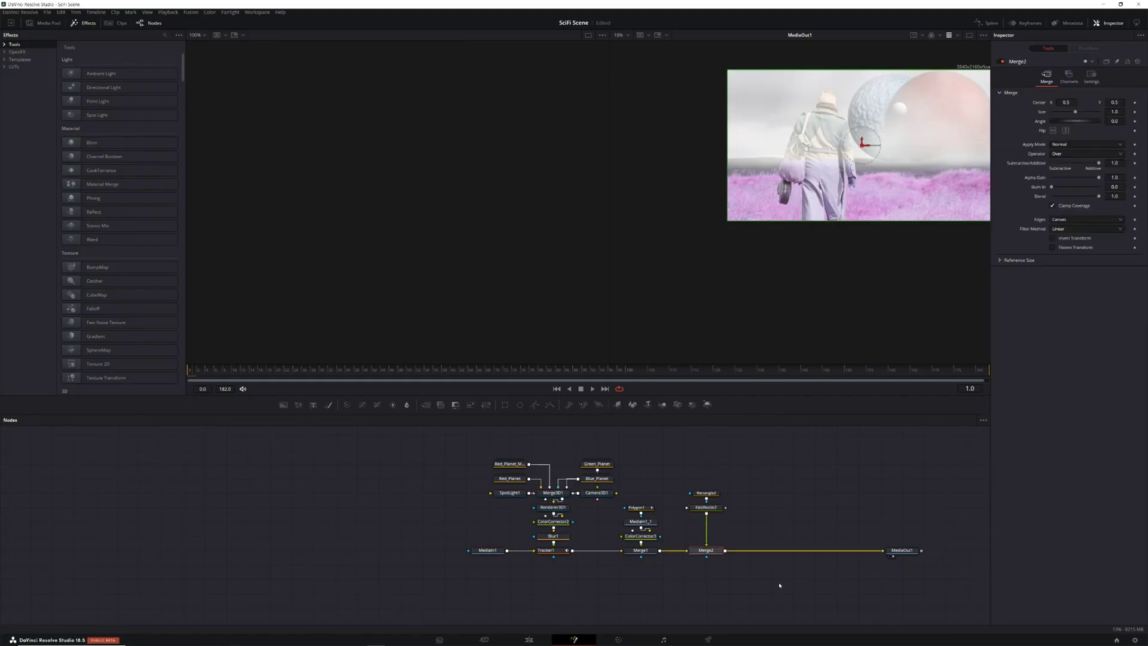
{"action": "key", "text": "ctrl+v"}
{"action": "left_click_drag", "start_coordinate": [792, 507], "coordinate": [793, 492]}
- Add a Magic Mask after MediaIn1_2 and show its result in the first viewer
{"action": "key", "text": "shift+space"}
{"action": "type", "text": "Magic Mask"}
{"action": "left_click", "coordinate": [584, 329]}
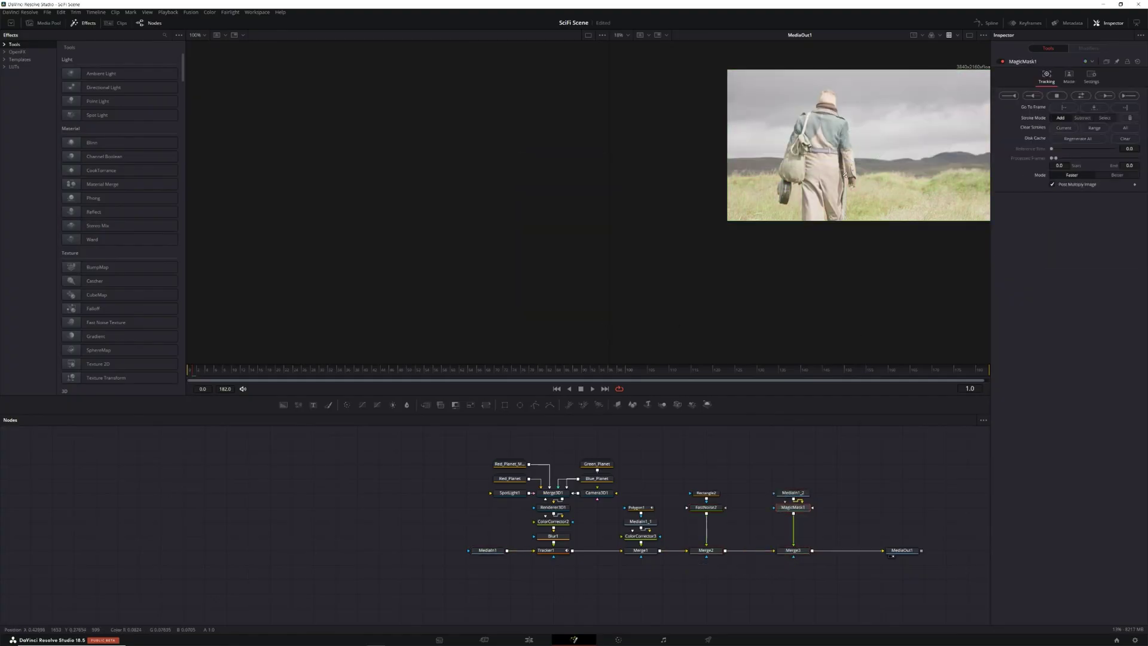
{"action": "key", "text": "1"}
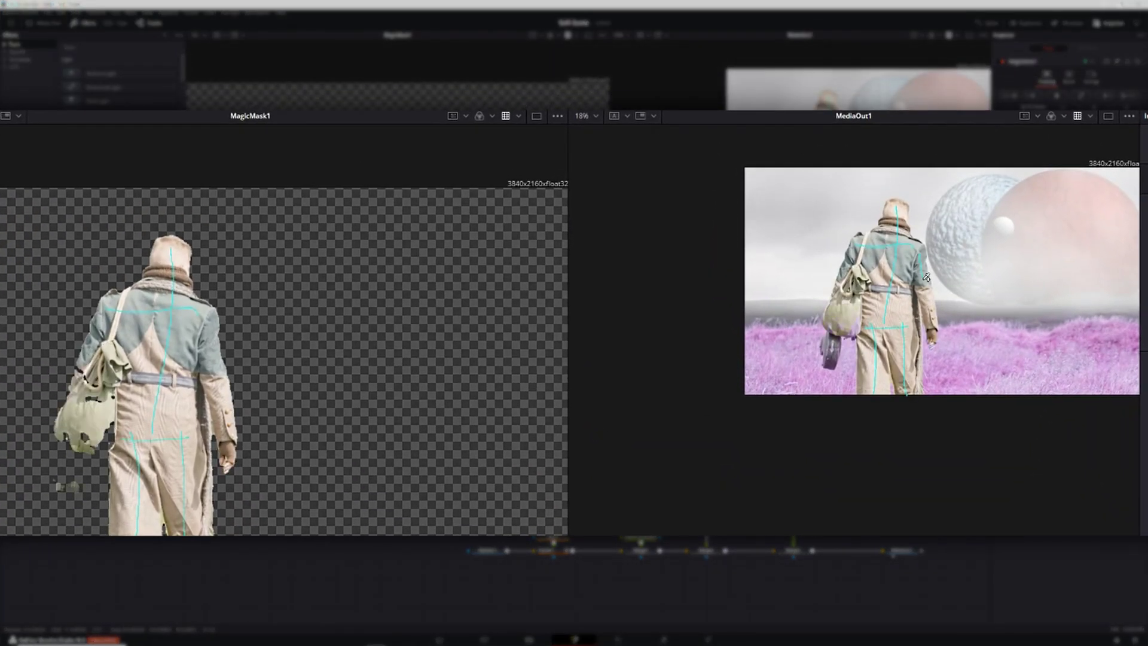
- Paint additional Magic Mask strokes over the man's carried case and clothing to complete his cutout
{"action": "left_click_drag", "start_coordinate": [831, 367], "coordinate": [827, 345]}
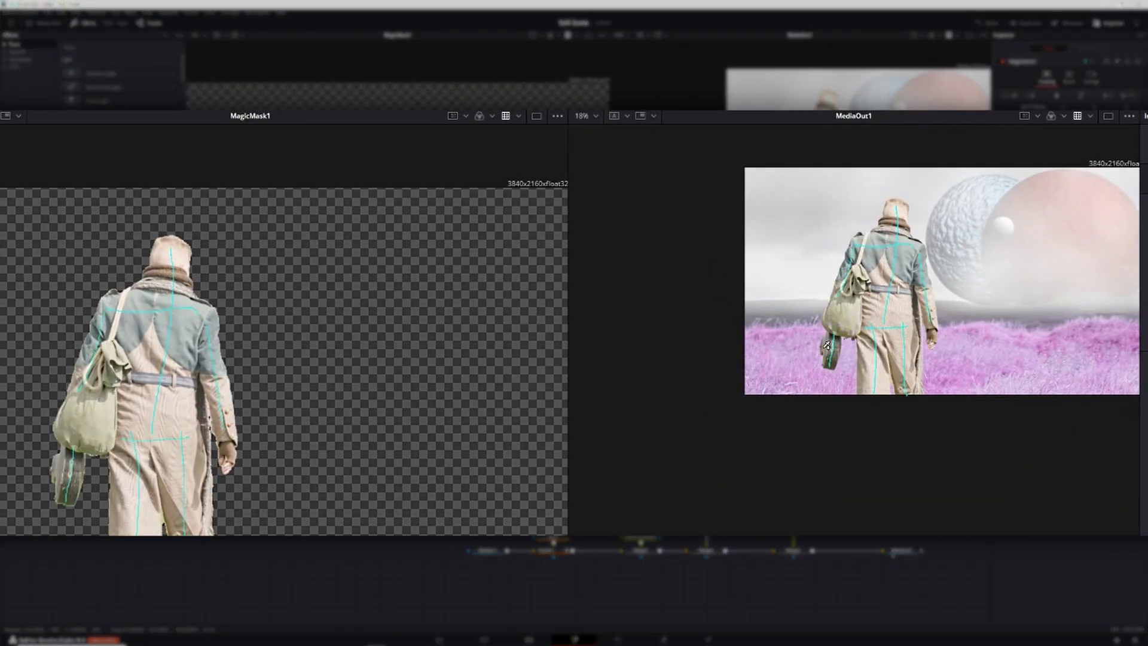
{"action": "left_click_drag", "start_coordinate": [868, 281], "coordinate": [911, 281]}
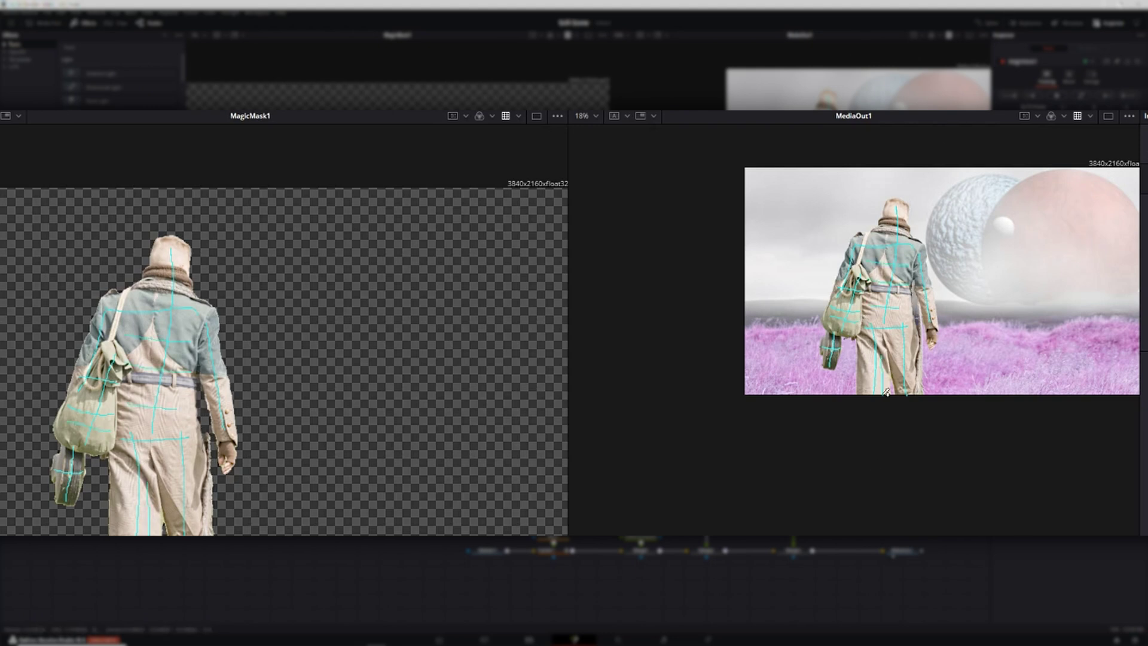
{"action": "scroll", "coordinate": [907, 306], "scroll_direction": "up", "scroll_amount": 5}
{"action": "scroll", "coordinate": [811, 325], "scroll_direction": "down", "scroll_amount": 4}
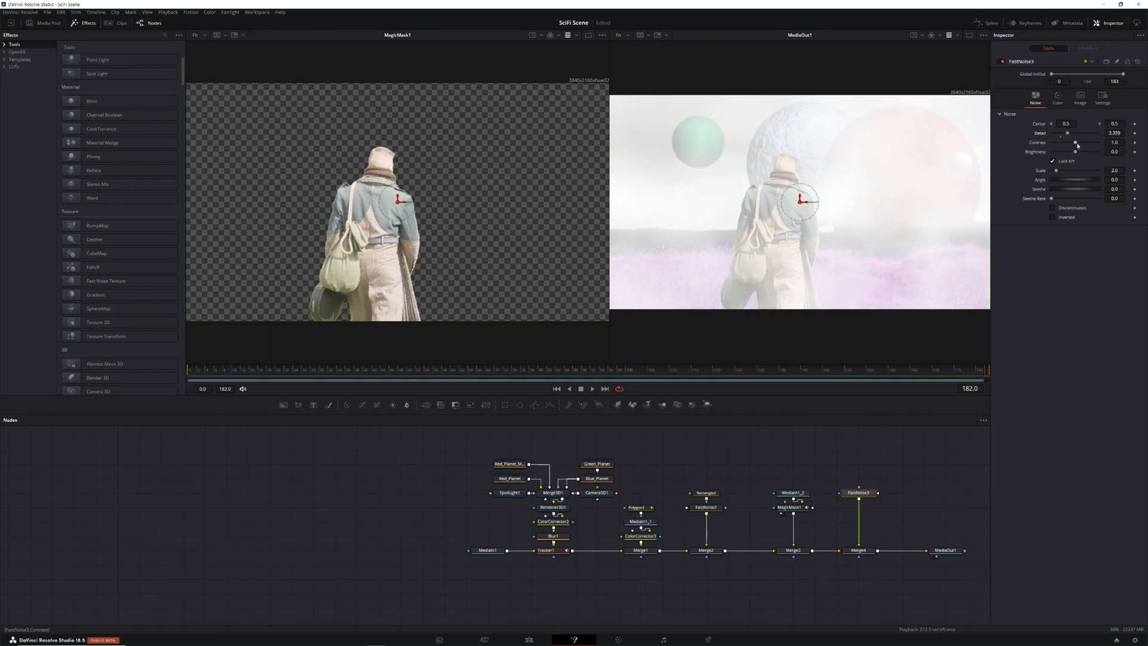
- Set FastNoise3's contrast to about 1.64 and increase its seethe rate
{"action": "left_click_drag", "start_coordinate": [1078, 145], "coordinate": [1082, 143]}
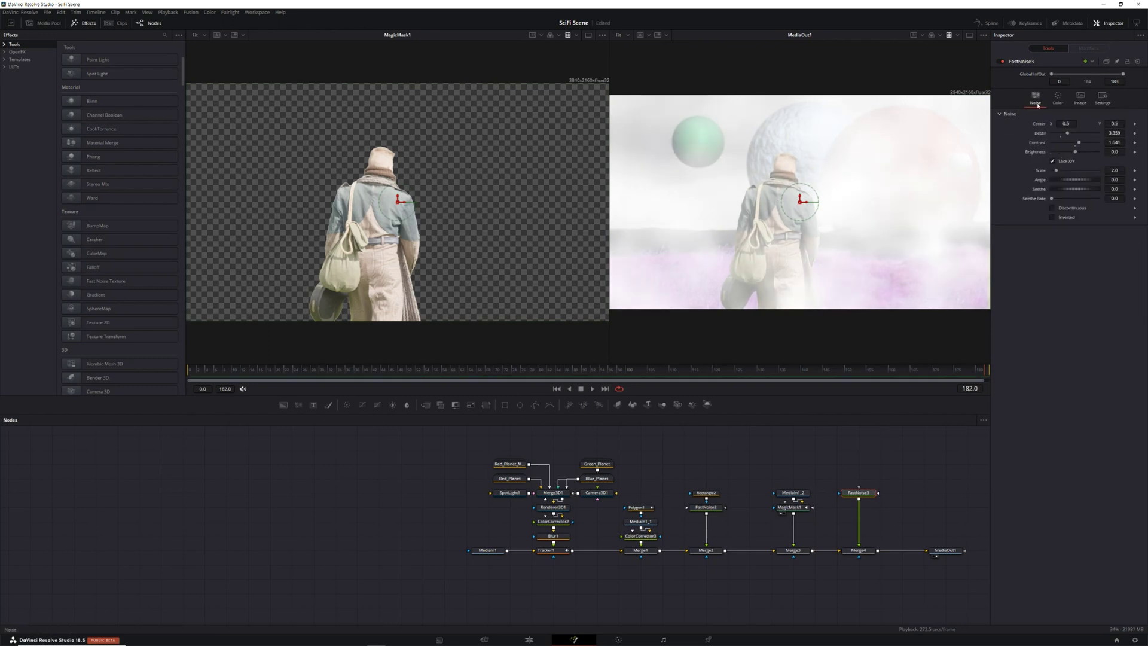
{"action": "left_click_drag", "start_coordinate": [1051, 198], "coordinate": [1082, 196]}
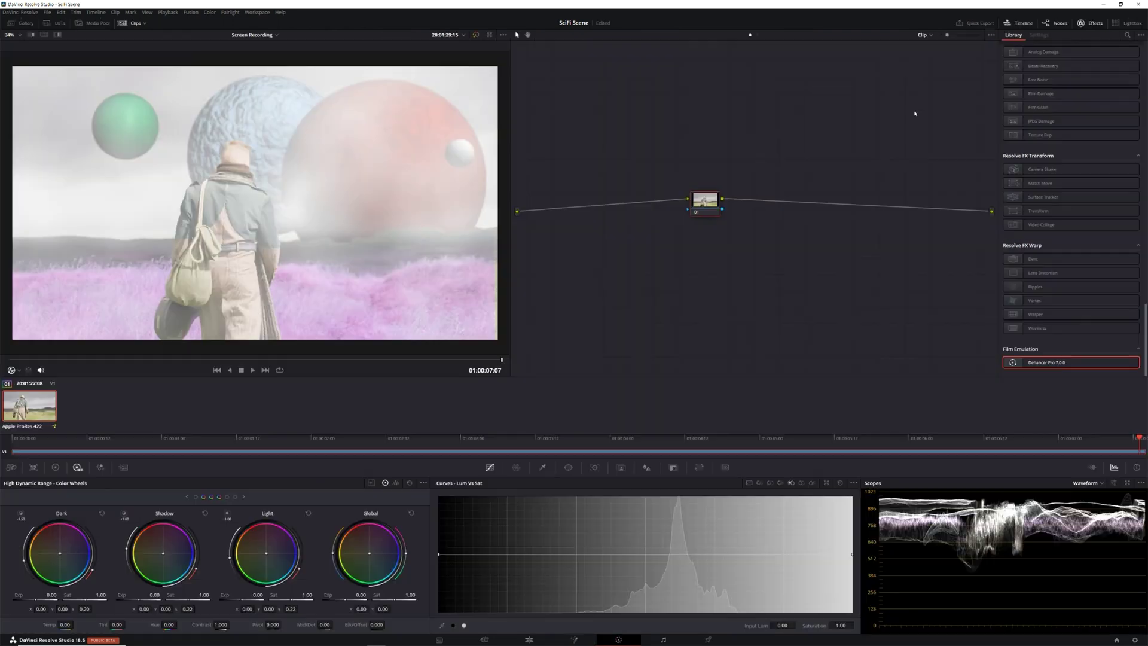
- Set Dehancer's source to DVR WG/Rec709 and its Film Developer contrast boost to 45, gamma correction to -29.8, color separation to 79.8 and color boost to 41.3
{"action": "left_click", "coordinate": [1081, 68]}
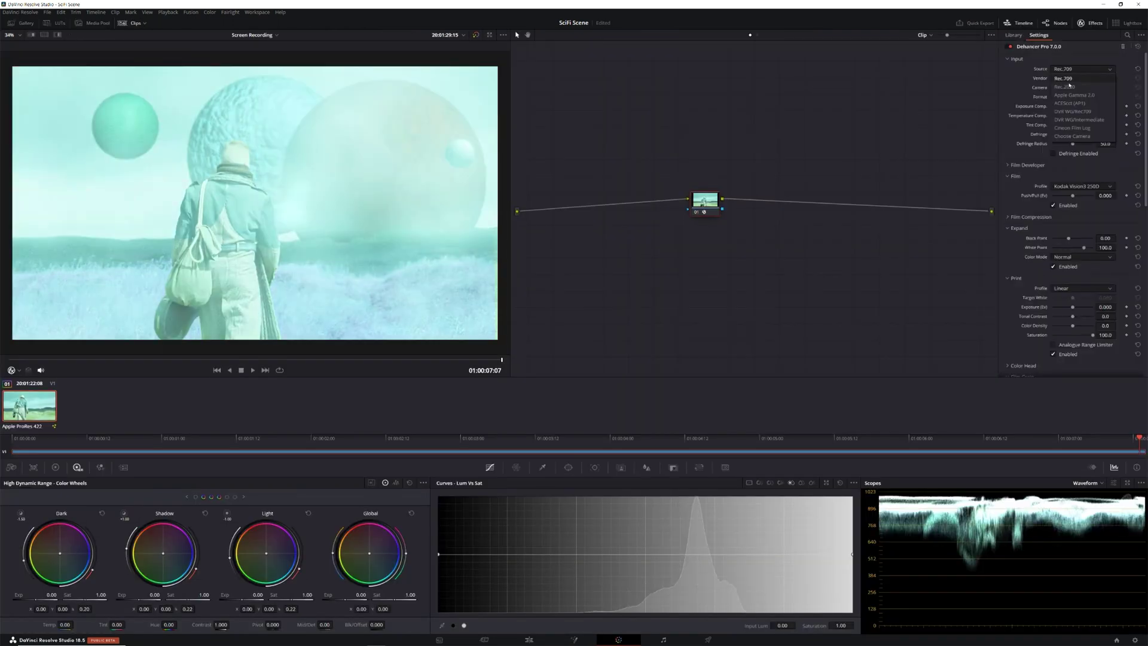
{"action": "left_click", "coordinate": [1068, 88]}
{"action": "left_click", "coordinate": [1027, 165]}
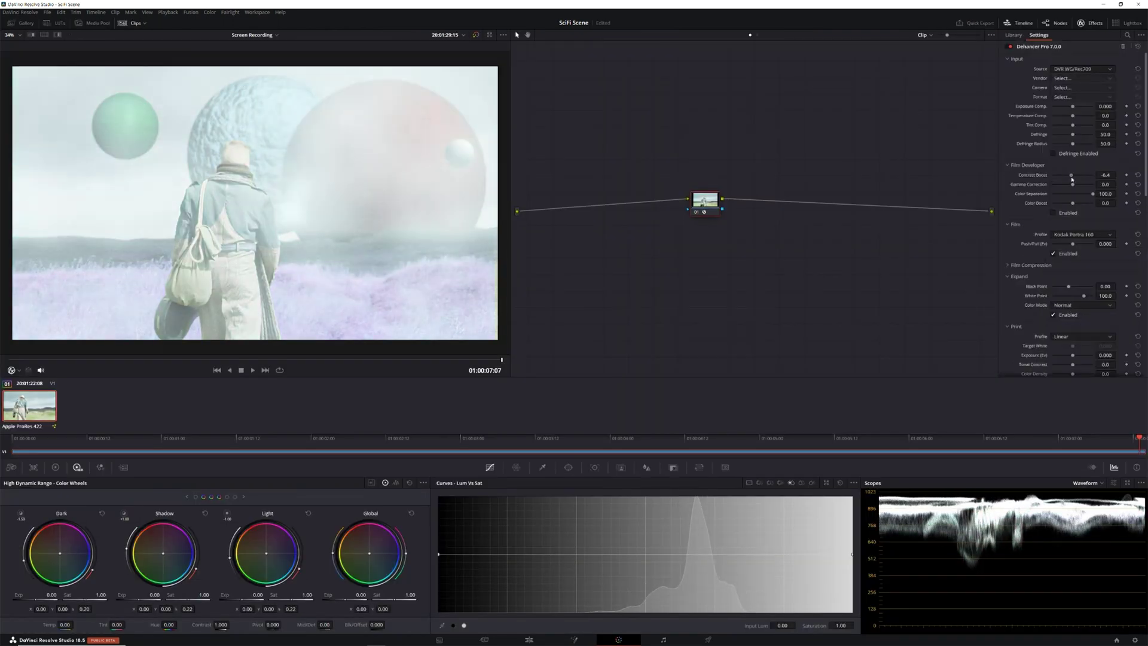
{"action": "left_click_drag", "start_coordinate": [1072, 177], "coordinate": [1082, 180]}
{"action": "left_click_drag", "start_coordinate": [1090, 195], "coordinate": [1085, 195]}
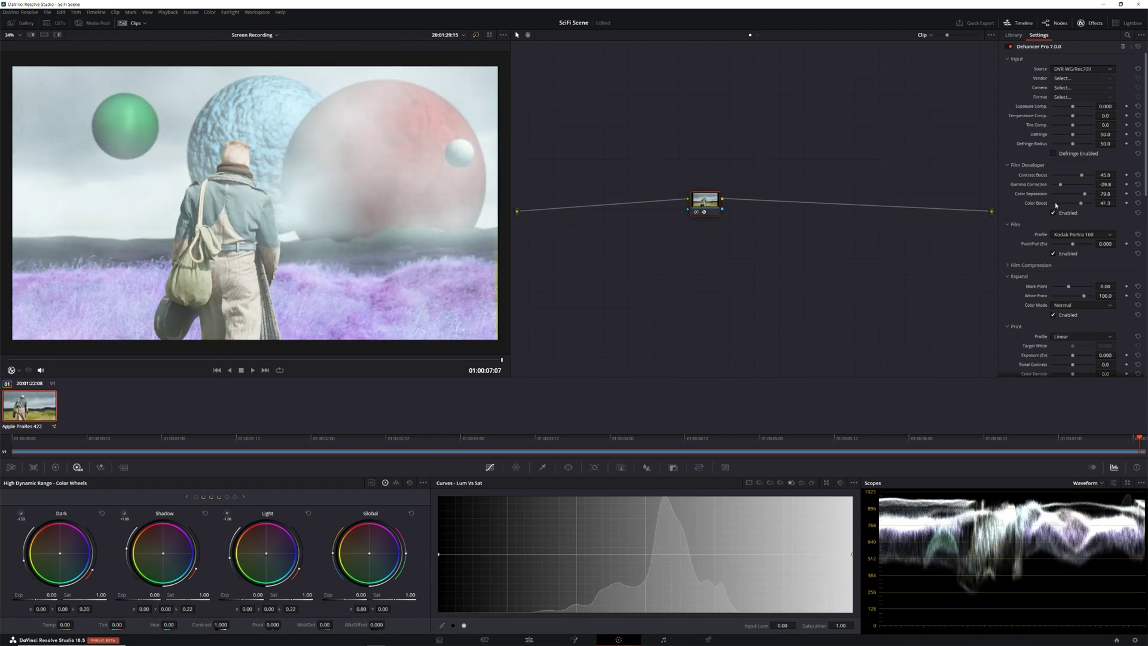
- Set the film push/pull to about 0.348 and the Expand black point to about 11.2 with the white point at 100.2
{"action": "scroll", "coordinate": [1040, 227], "scroll_direction": "down", "scroll_amount": 1}
{"action": "left_click", "coordinate": [1027, 244]}
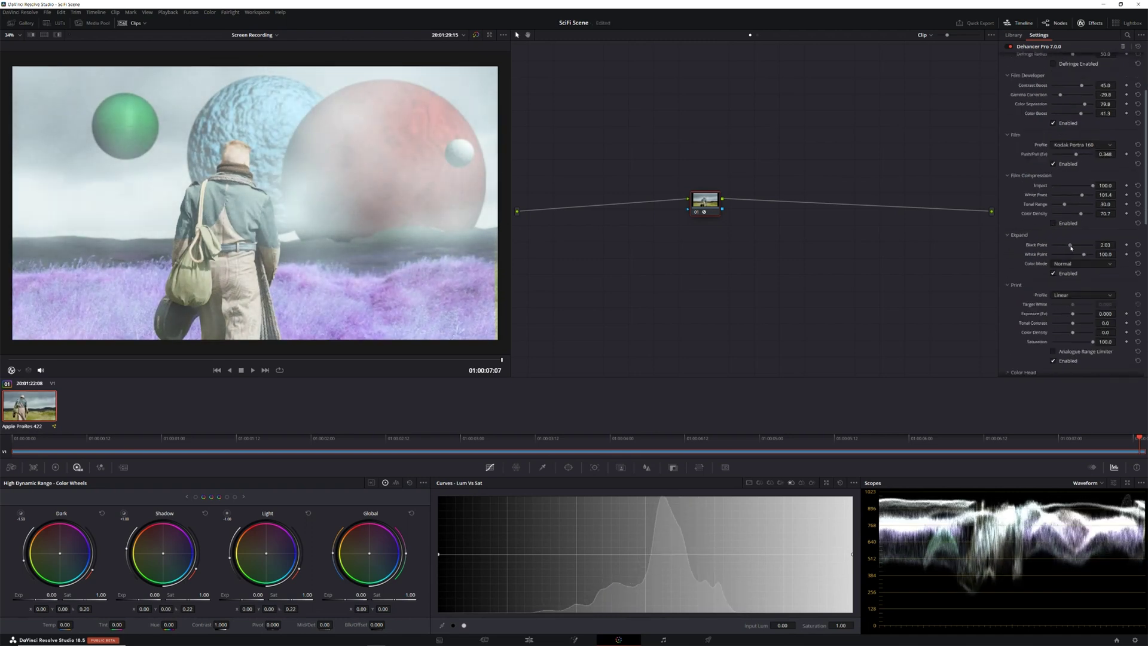
{"action": "left_click_drag", "start_coordinate": [1069, 246], "coordinate": [1077, 246]}
- Choose the 65 mm ISO 50 film grain profile and enable the vignette with exposure about -0.392 and size 58.7
{"action": "left_click", "coordinate": [1111, 327]}
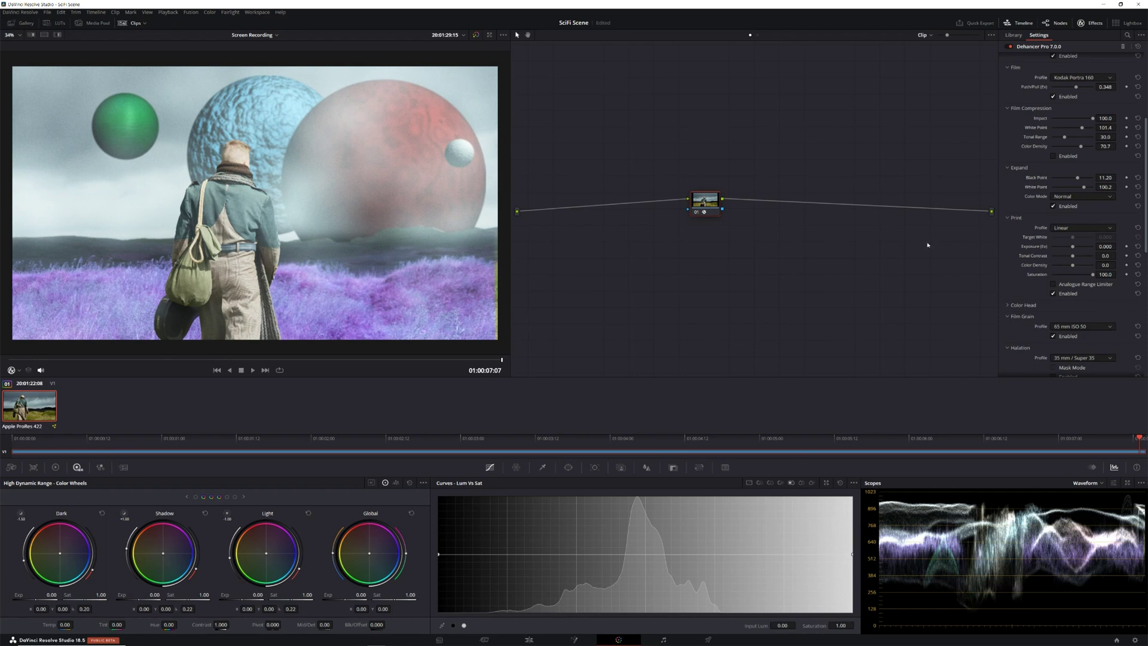
{"action": "scroll", "coordinate": [1052, 269], "scroll_direction": "down", "scroll_amount": 5}
{"action": "left_click", "coordinate": [1054, 355]}
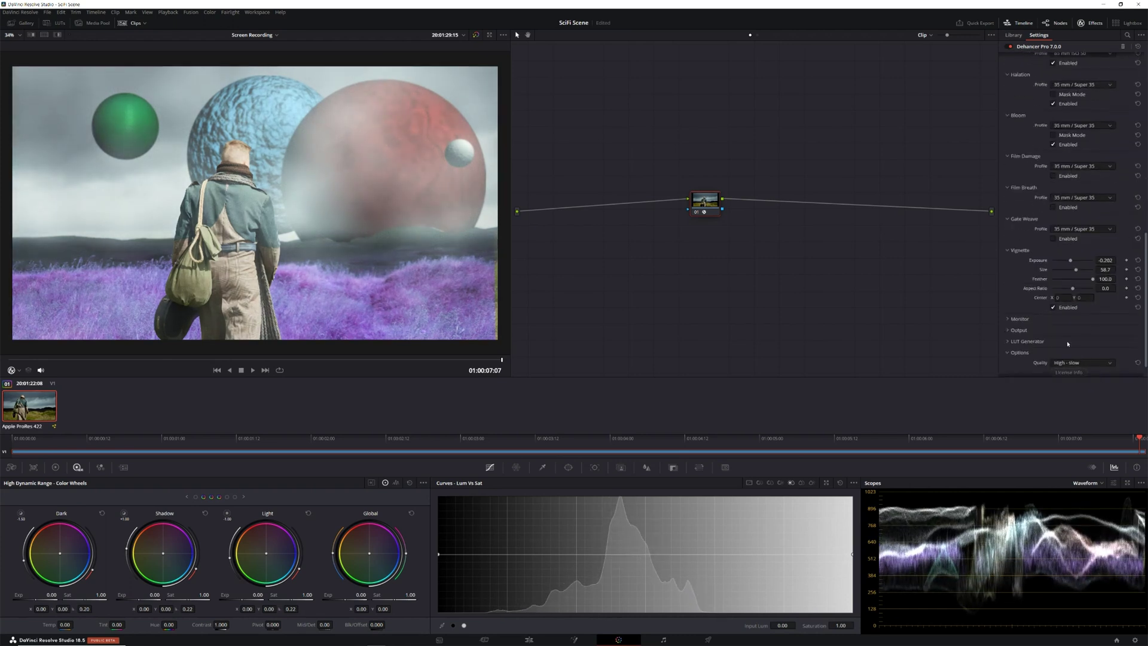